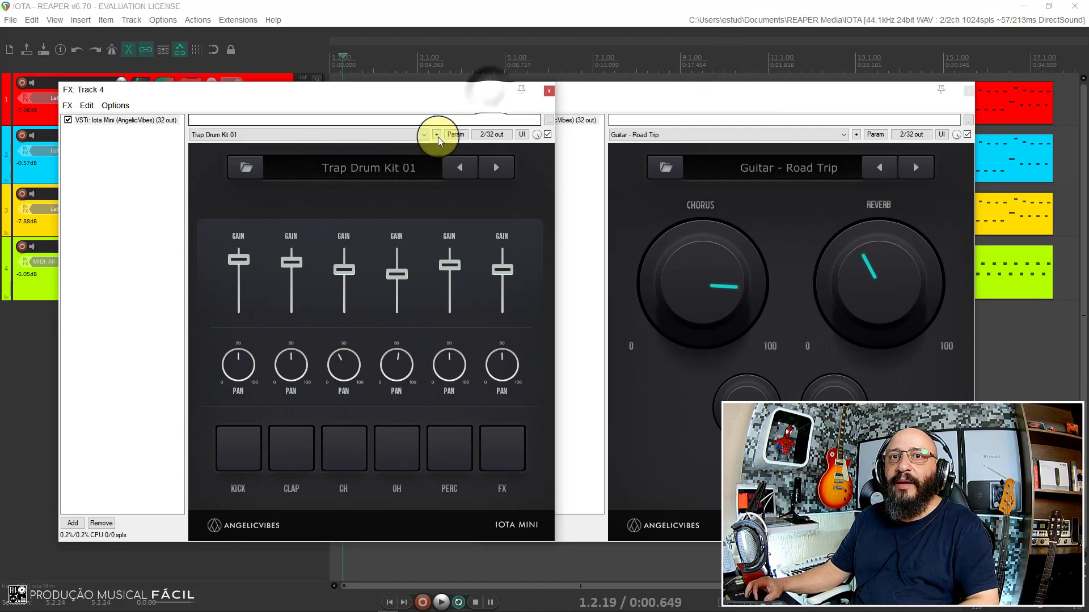
- Close the FX chain windows of track 4 and track 1
{"action": "left_click", "coordinate": [549, 90]}
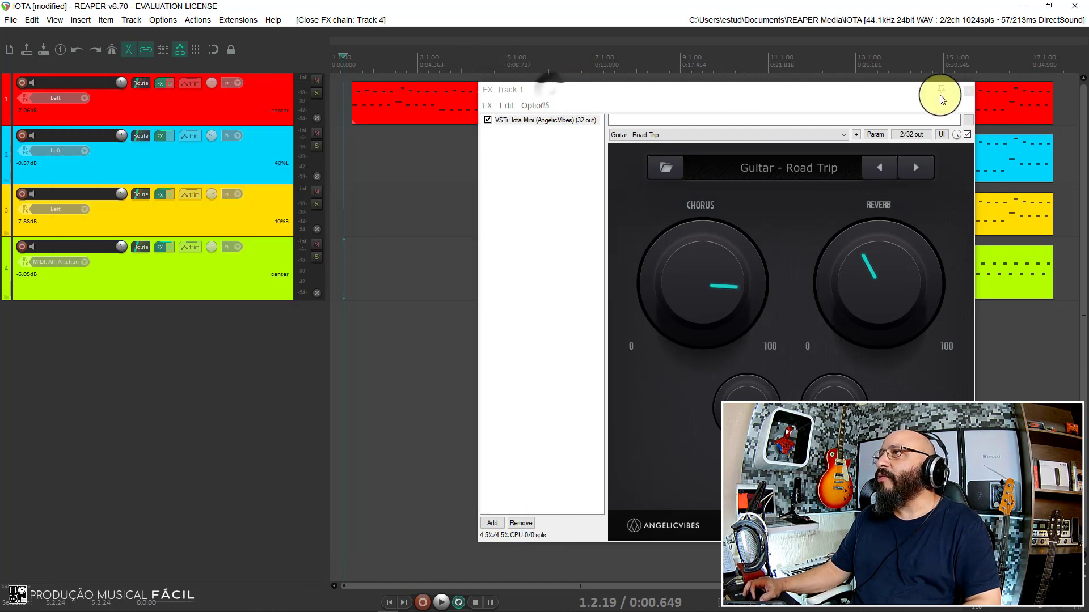
{"action": "left_click", "coordinate": [971, 93]}
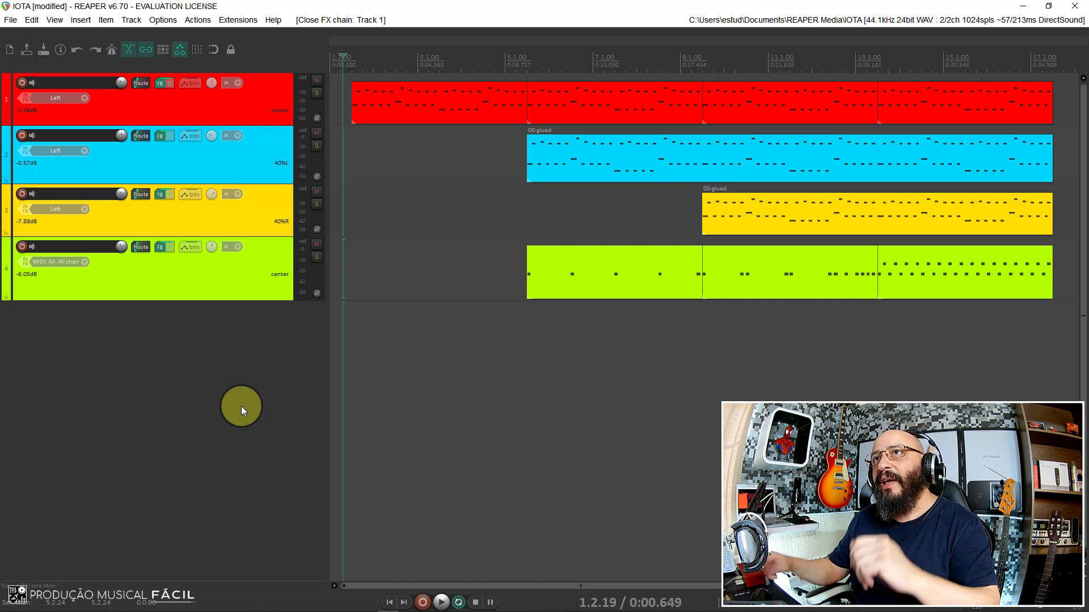
- Play the arrangement briefly from its start, and again from where the track 2 item enters
{"action": "key", "text": "Left"}
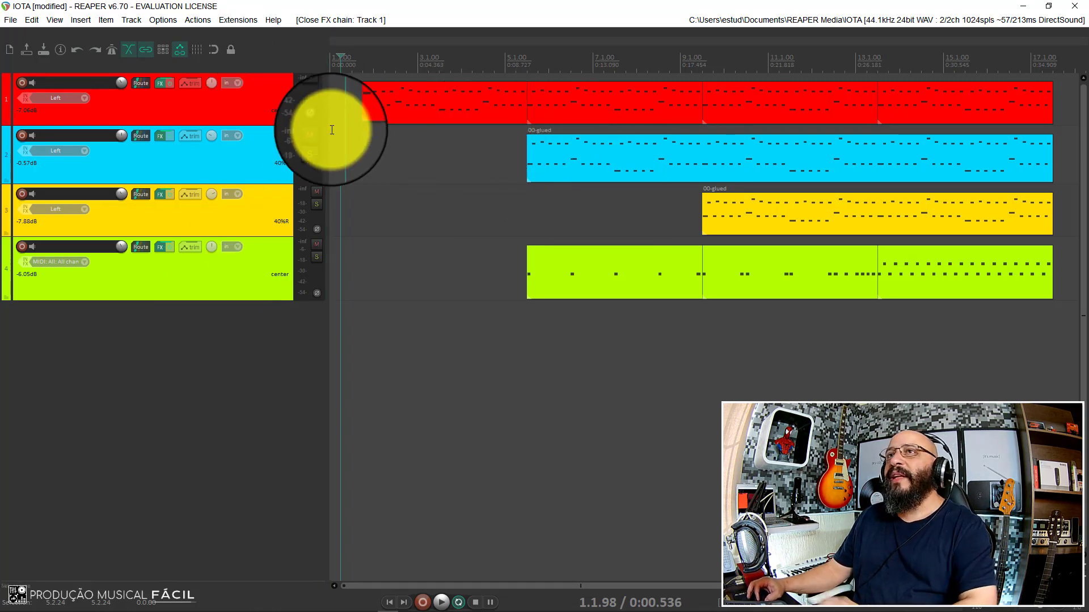
{"action": "key", "text": "space"}
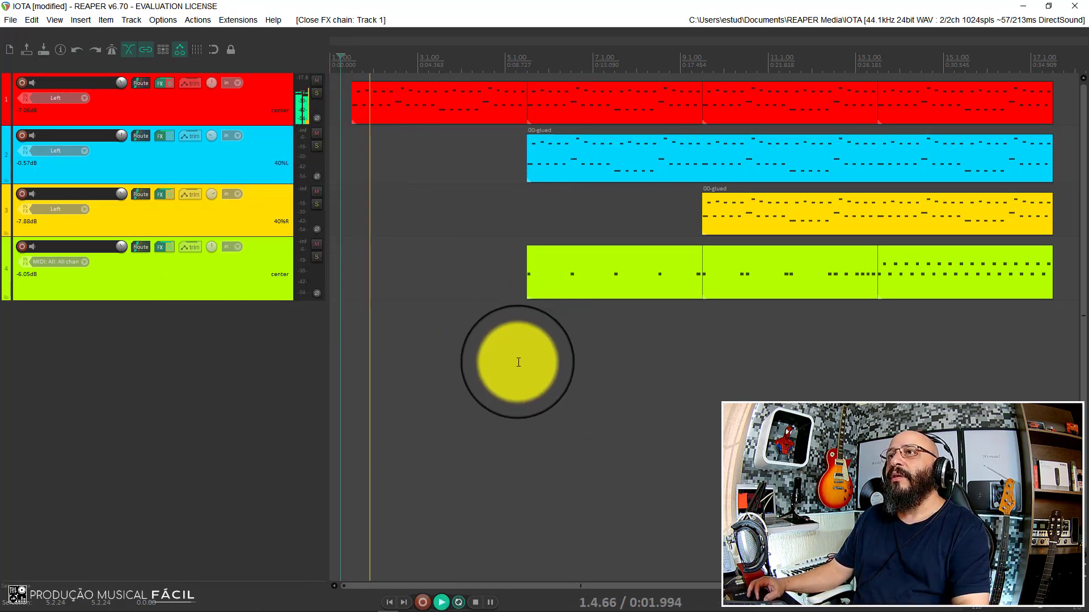
{"action": "key", "text": "space"}
{"action": "left_click", "coordinate": [528, 346]}
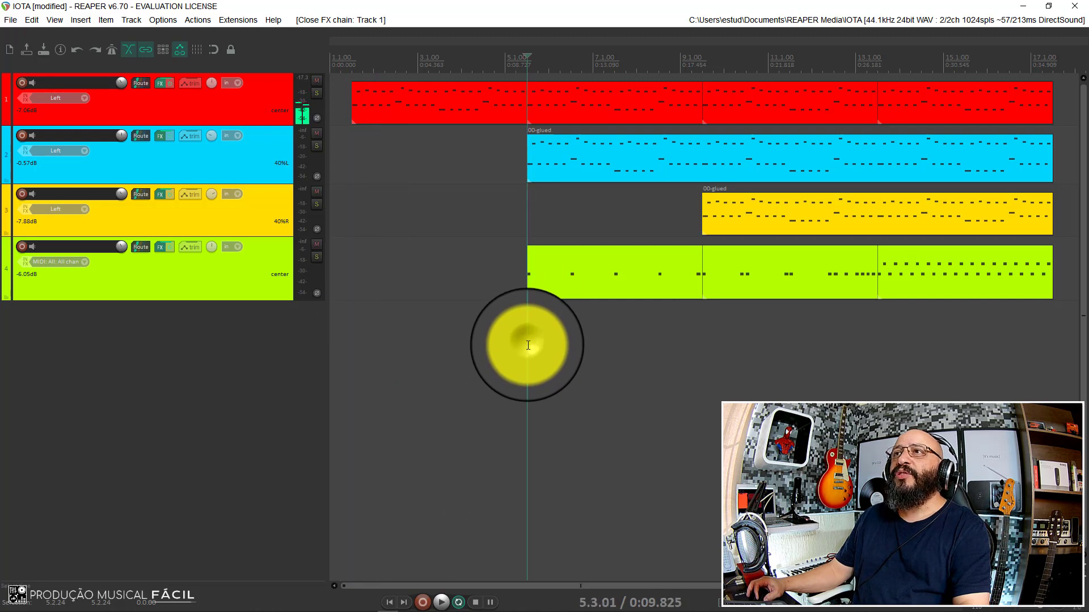
{"action": "key", "text": "space"}
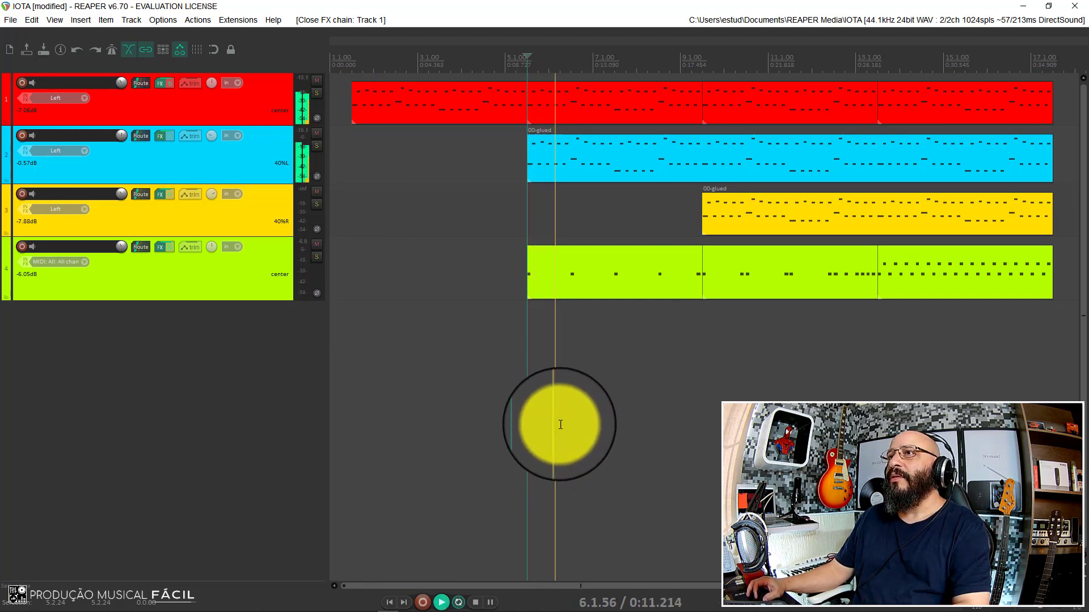
{"action": "key", "text": "space"}
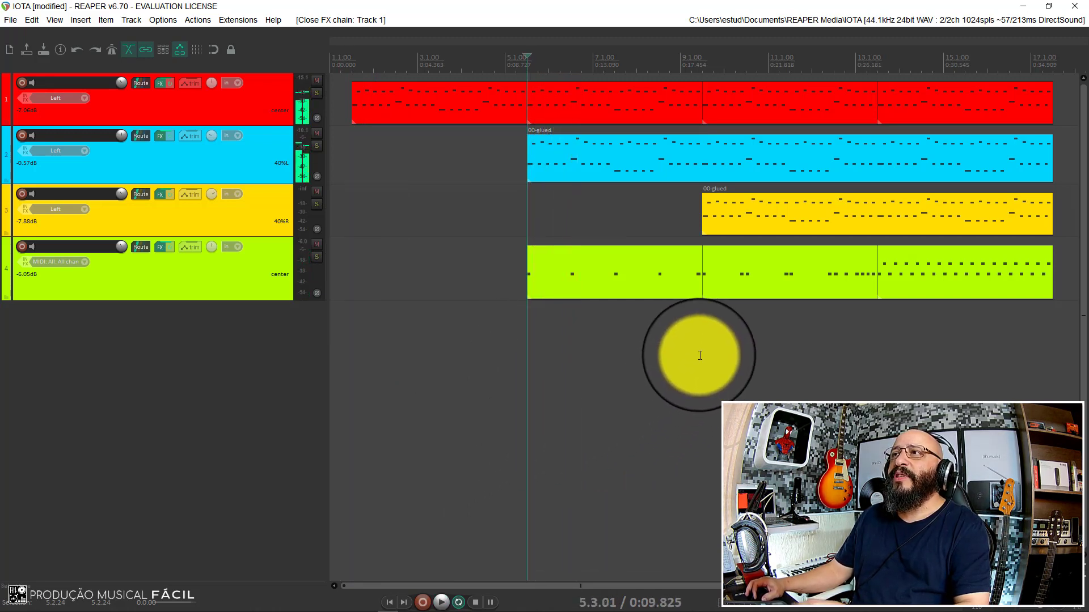
- Play the arrangement from just before the track 3 item enters, listening to that passage twice
{"action": "left_click", "coordinate": [700, 355]}
{"action": "key", "text": "space"}
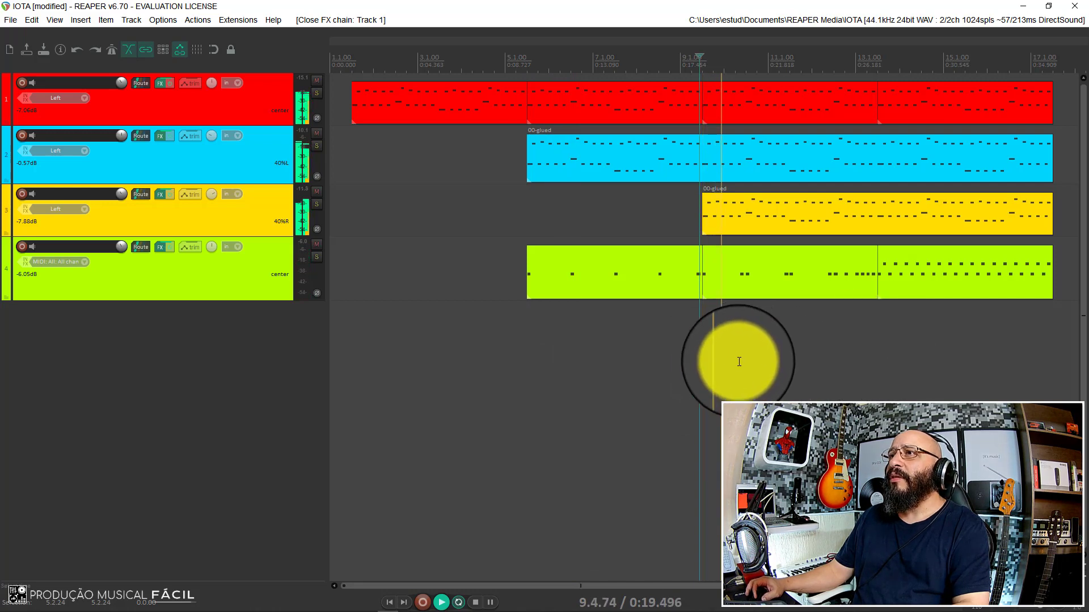
{"action": "key", "text": "space"}
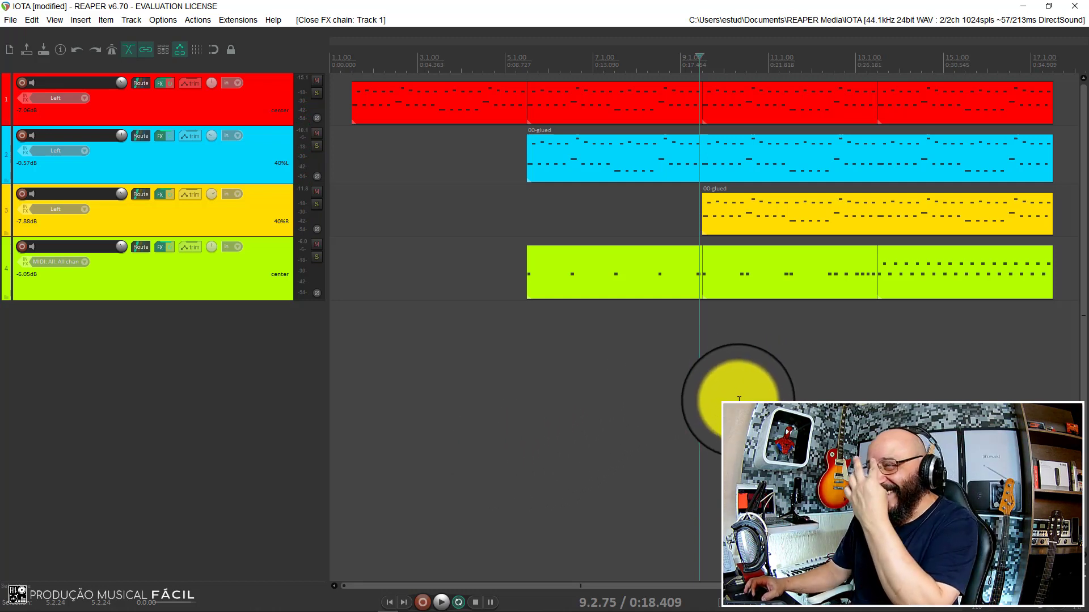
{"action": "left_click", "coordinate": [695, 342]}
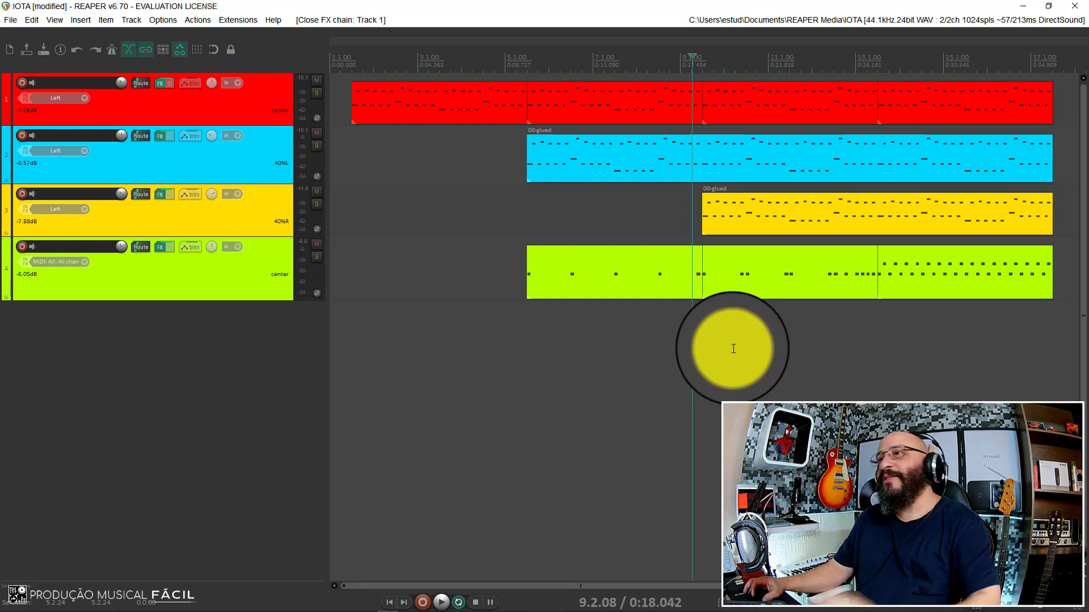
{"action": "key", "text": "space"}
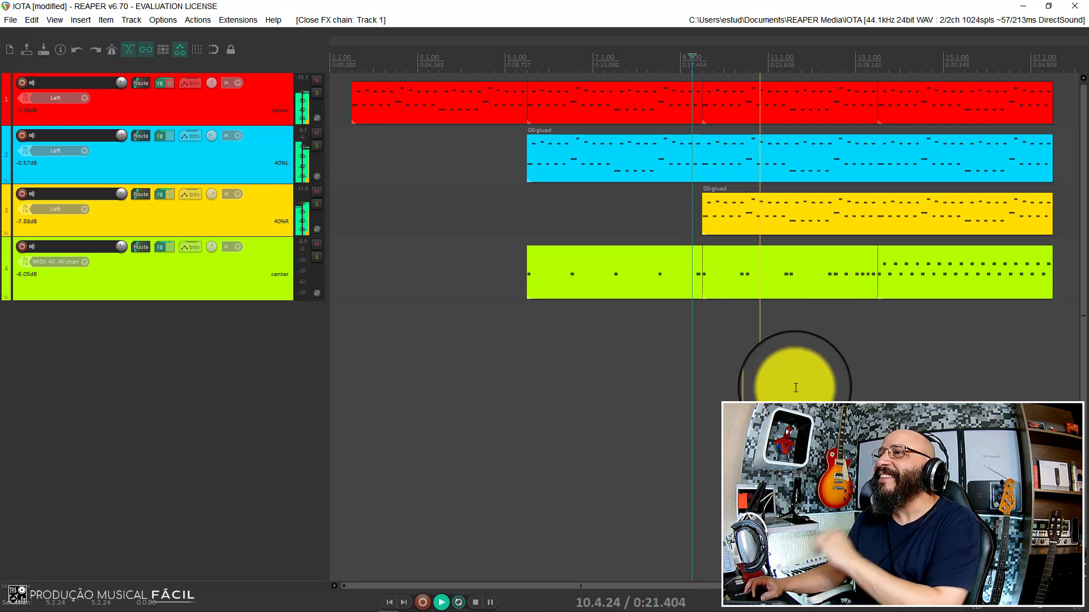
{"action": "key", "text": "space"}
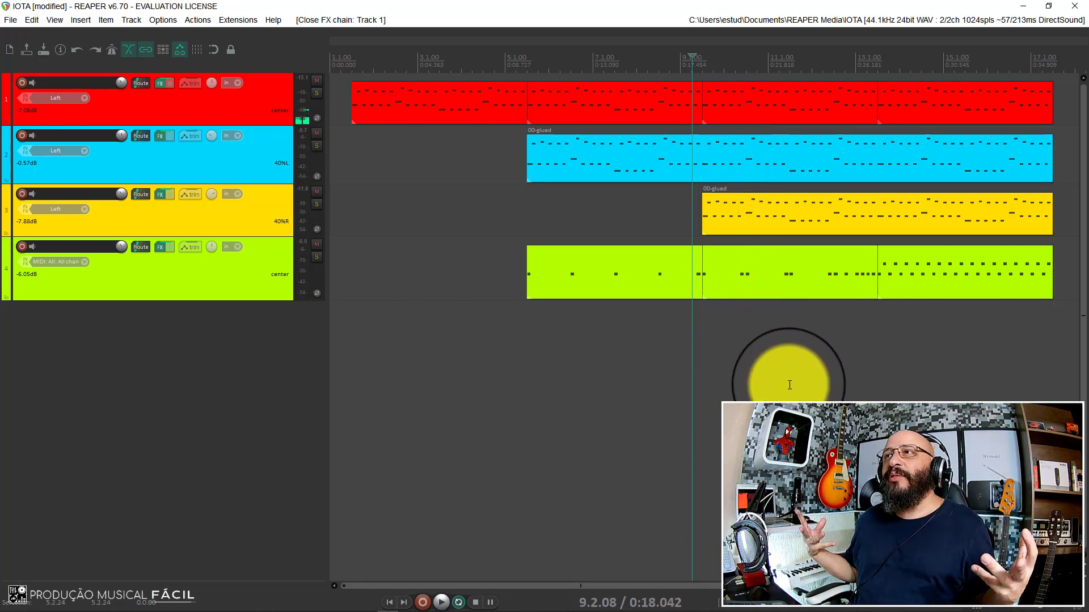
- Select track 1, play the beginning of its MIDI item, and deselect the track
{"action": "left_click", "coordinate": [233, 104]}
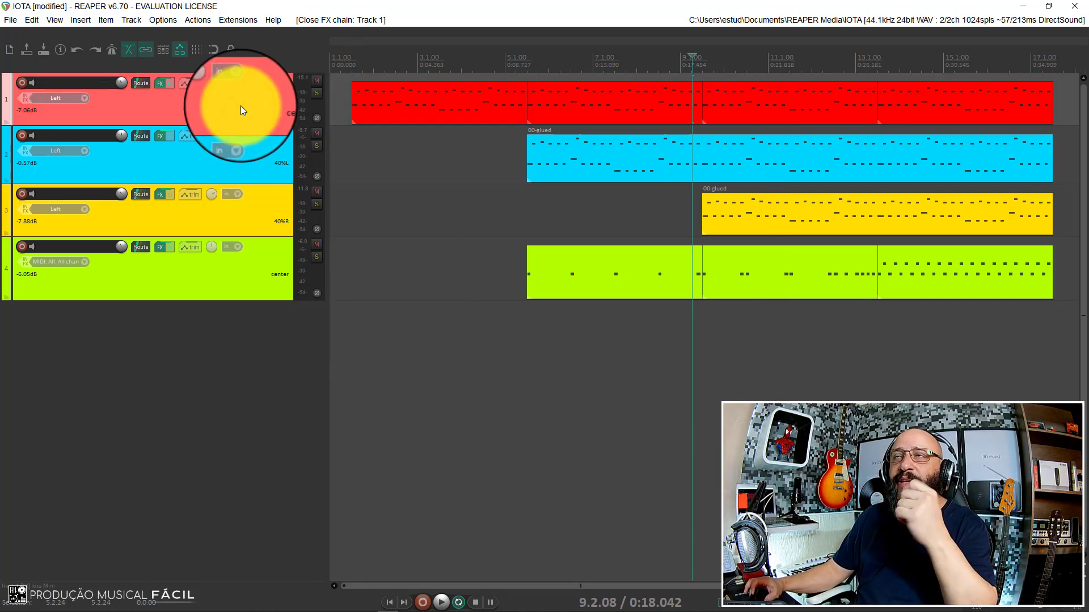
{"action": "left_click", "coordinate": [349, 65]}
{"action": "key", "text": "space"}
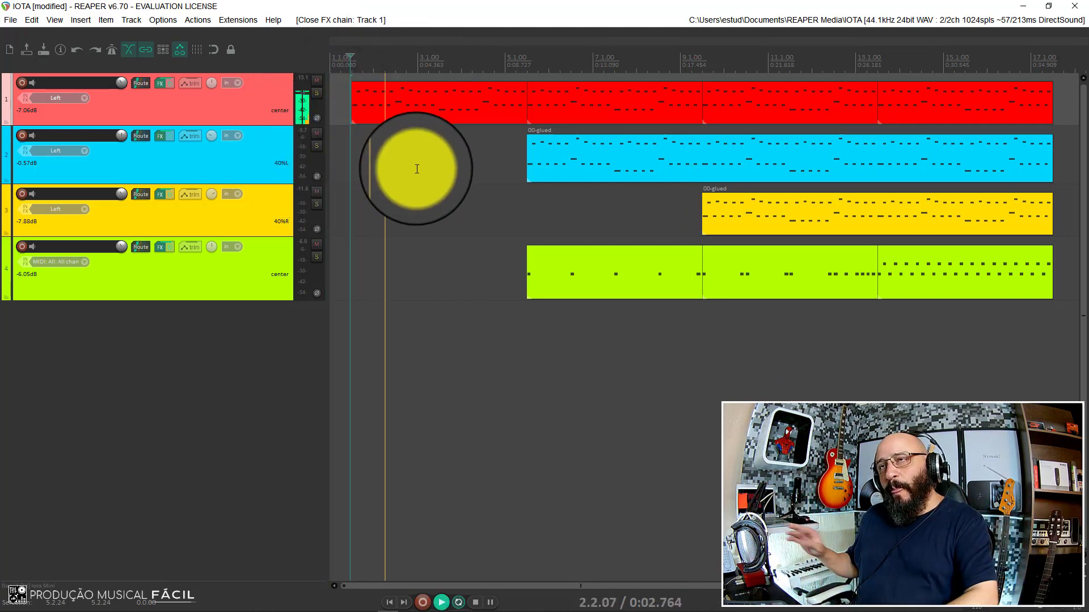
{"action": "key", "text": "space"}
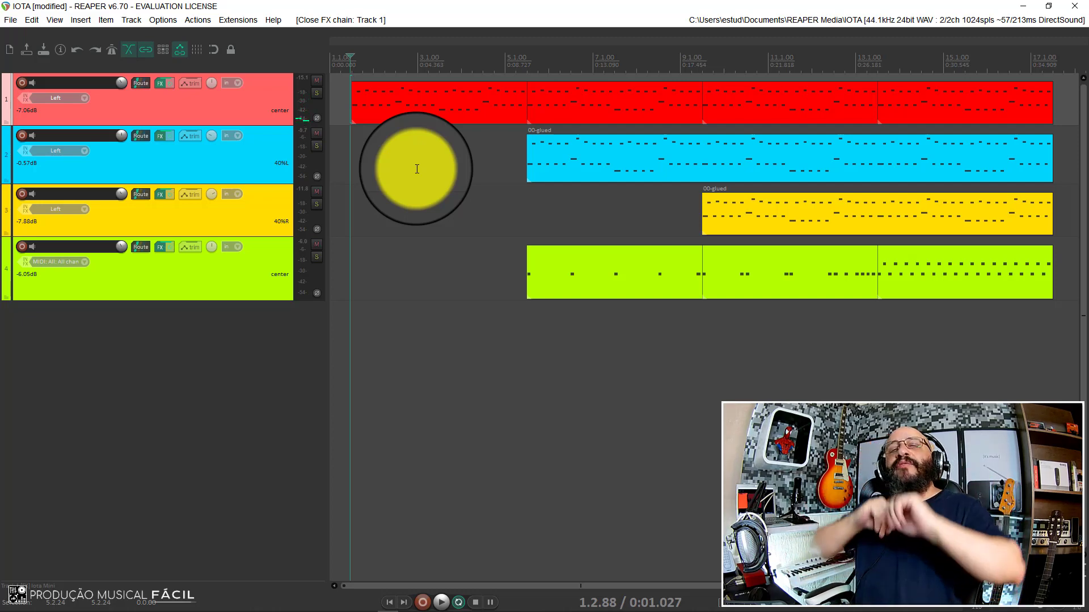
{"action": "left_click", "coordinate": [242, 418]}
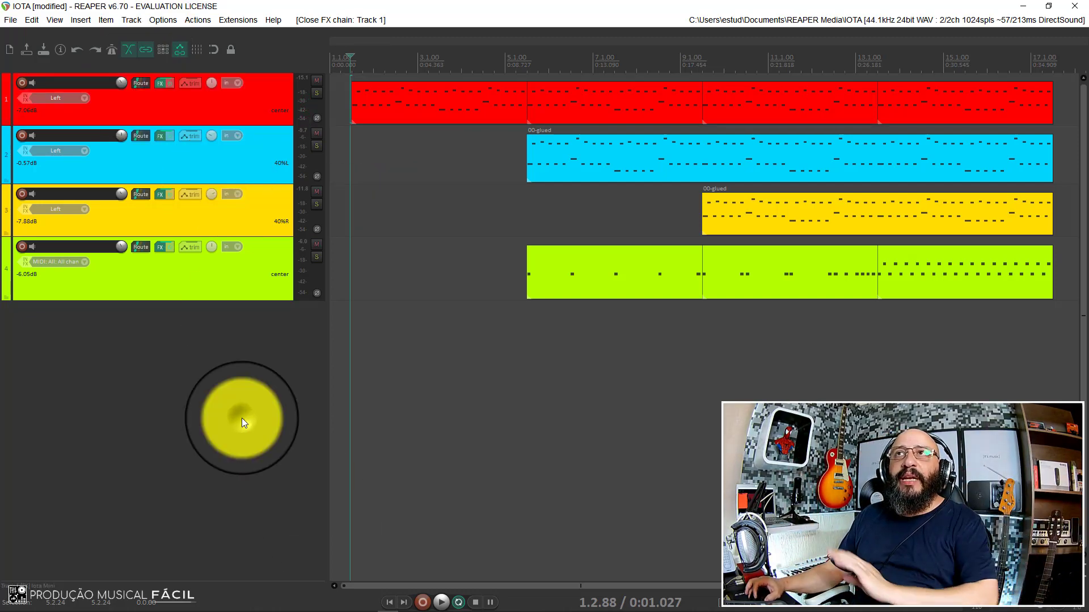
- Freeze track 1 to stereo, rendering it pre-fader and saving and removing its items and online FX
{"action": "right_click", "coordinate": [278, 118]}
{"action": "left_click", "coordinate": [249, 101]}
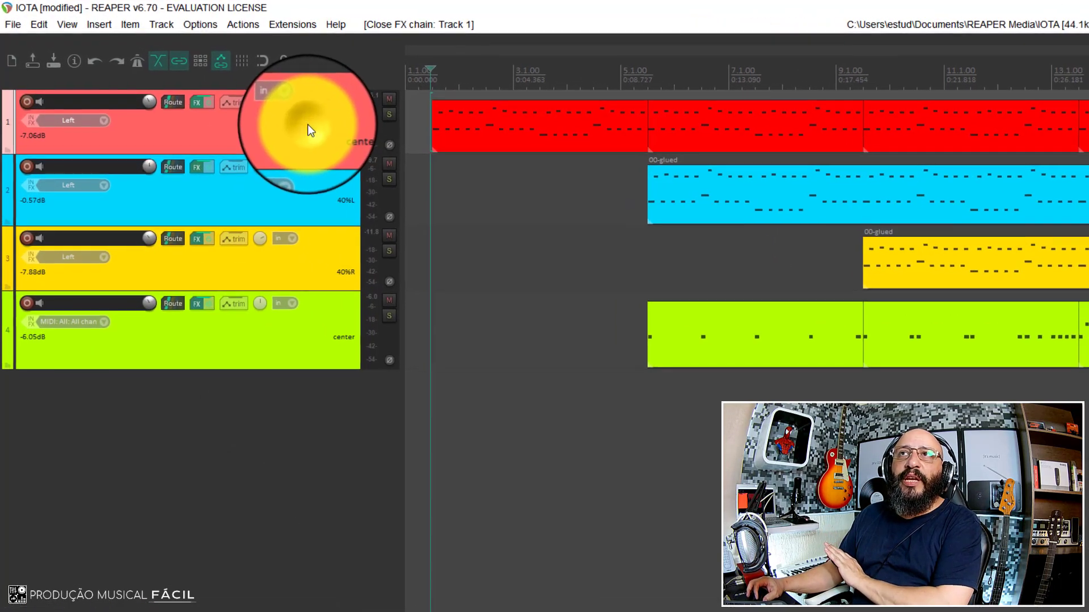
{"action": "right_click", "coordinate": [308, 124]}
{"action": "mouse_move", "coordinate": [348, 283]}
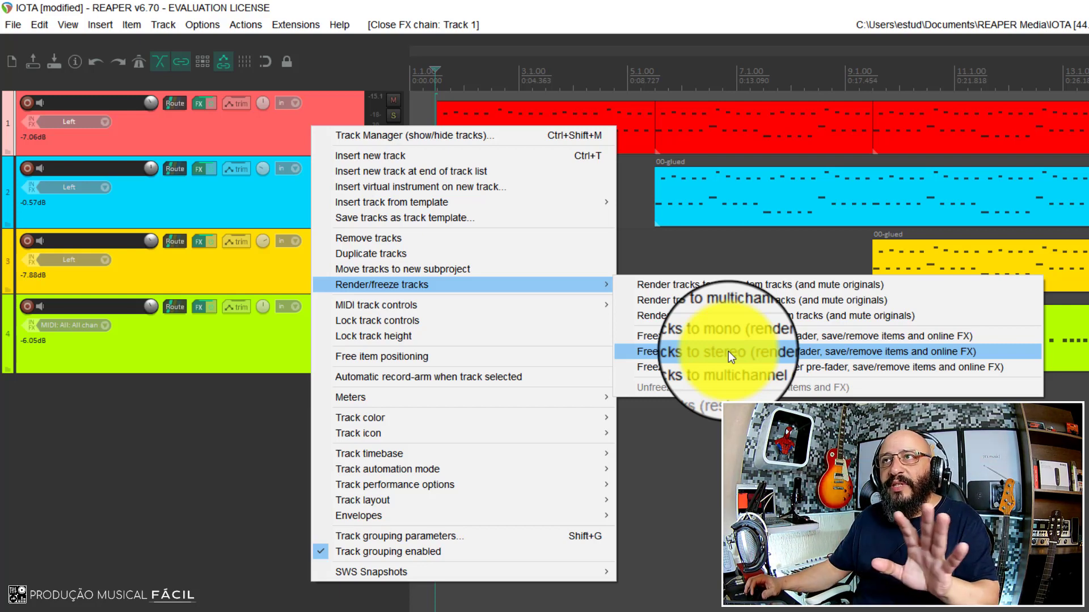
{"action": "left_click", "coordinate": [728, 351]}
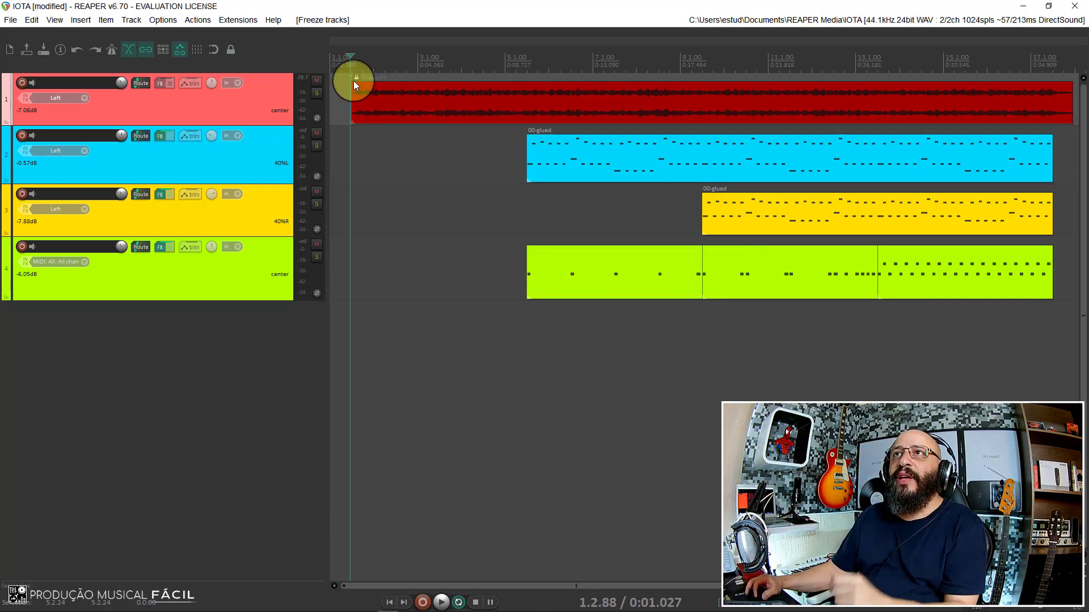
- Play the start of the frozen audio on track 1 and check the track's FX chain without adding an effect
{"action": "key", "text": "space"}
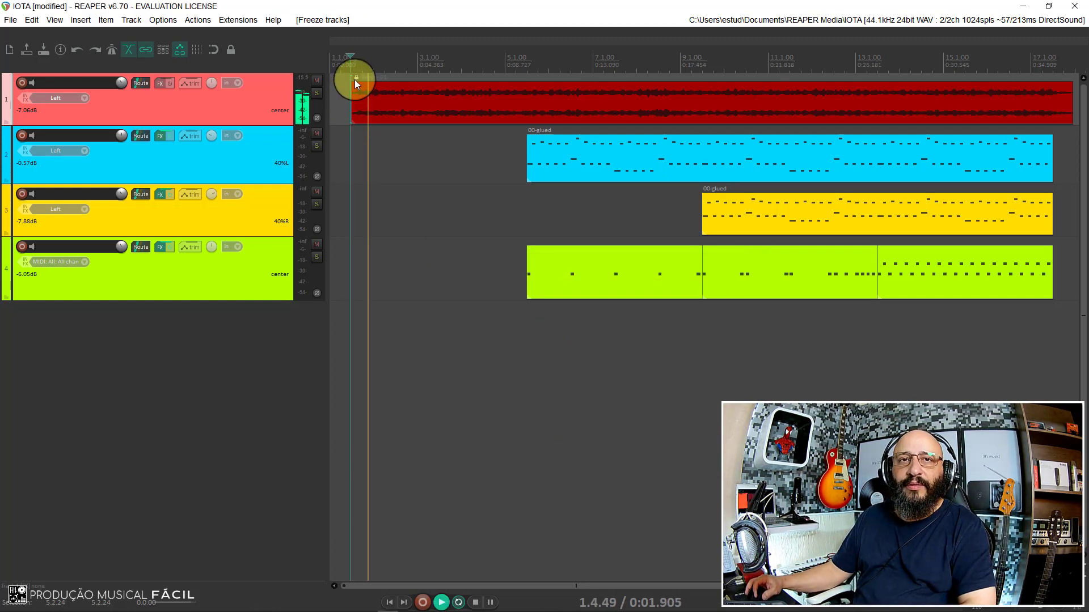
{"action": "key", "text": "space"}
{"action": "left_click", "coordinate": [160, 83]}
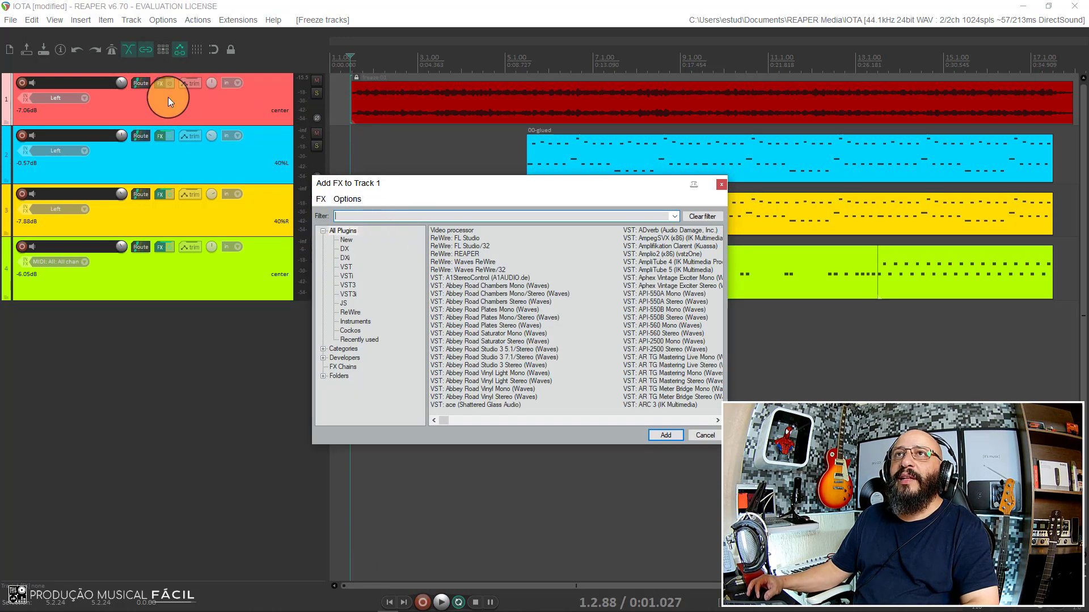
{"action": "left_click_drag", "start_coordinate": [522, 183], "coordinate": [266, 235]}
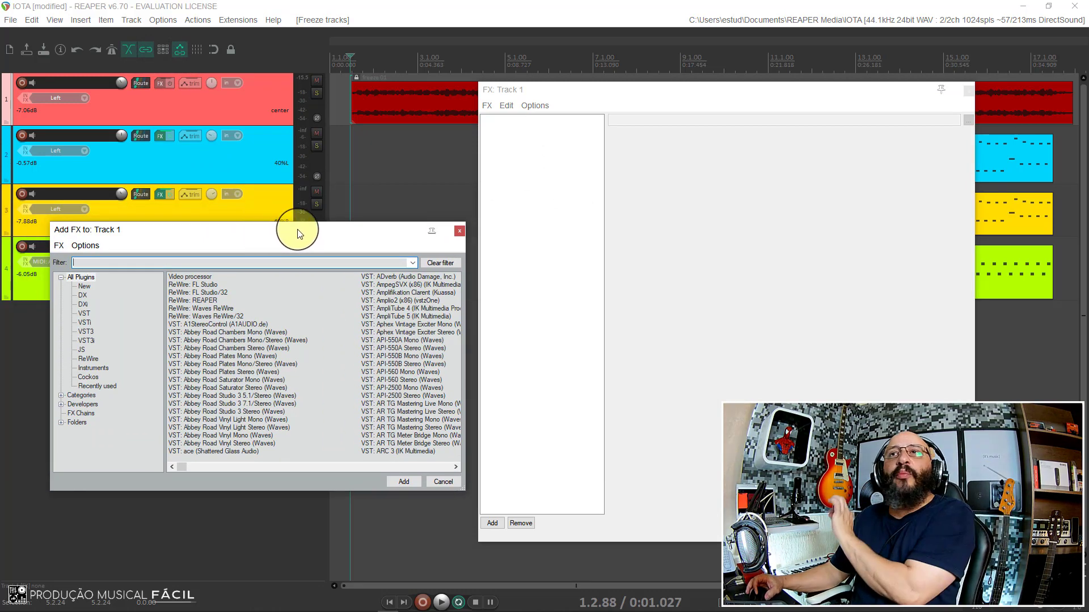
{"action": "left_click", "coordinate": [459, 231]}
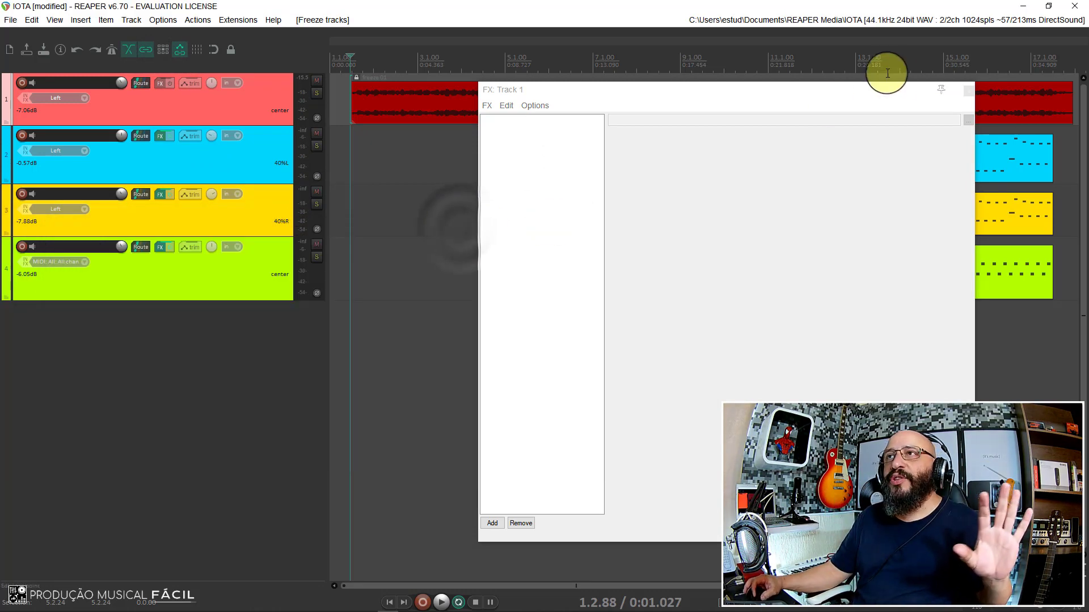
{"action": "left_click", "coordinate": [969, 89]}
- Unlock the frozen audio item on track 1, and freeze track 2 to stereo
{"action": "left_click", "coordinate": [356, 77]}
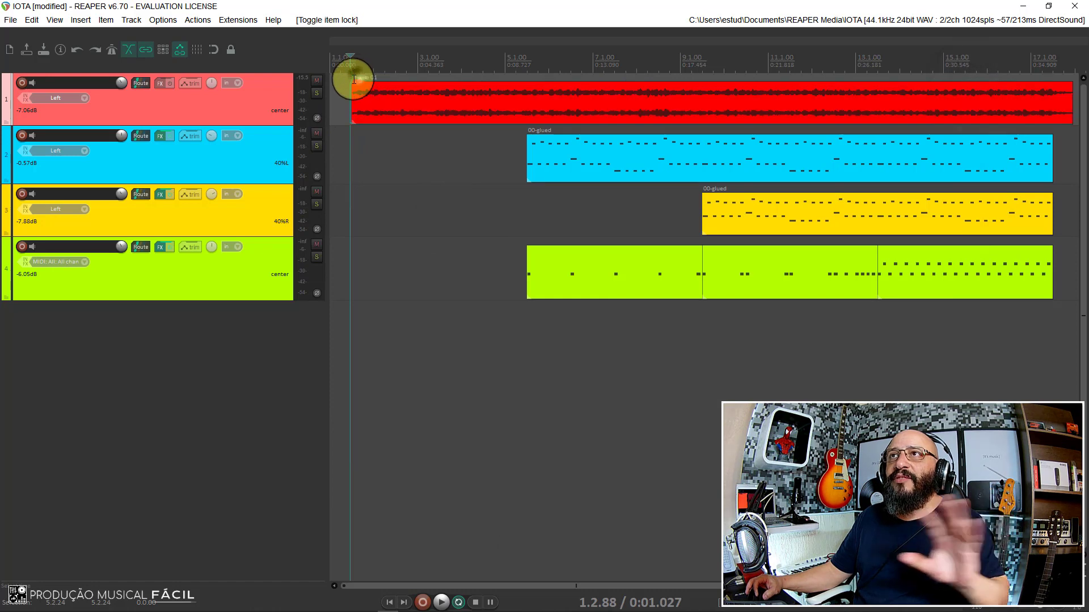
{"action": "left_click", "coordinate": [266, 164]}
{"action": "right_click", "coordinate": [265, 163]}
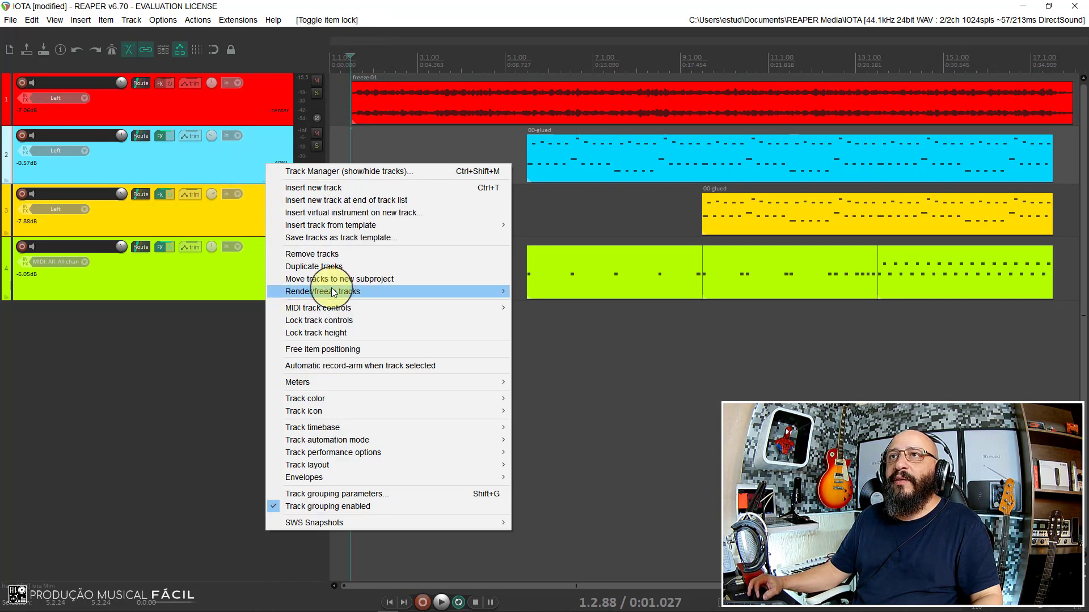
{"action": "mouse_move", "coordinate": [347, 292]}
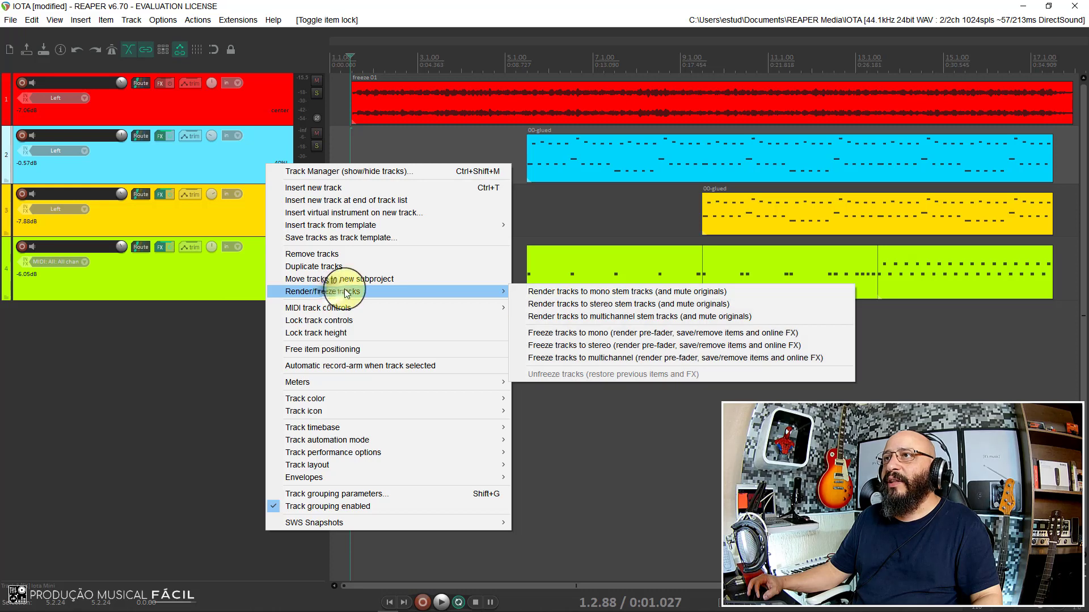
{"action": "left_click", "coordinate": [634, 345]}
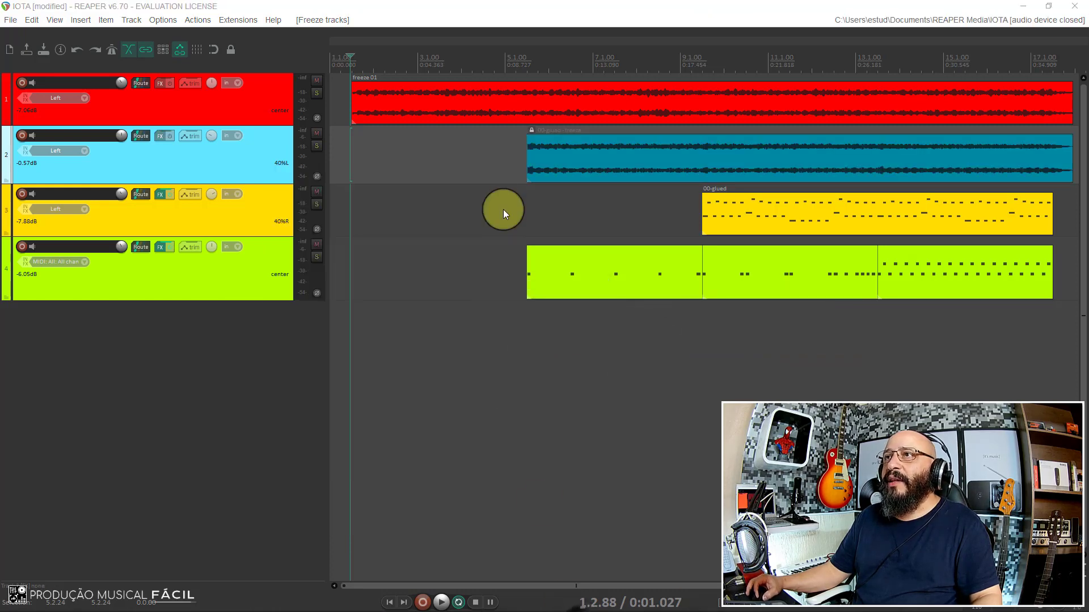
- Freeze track 3 to stereo, saving and removing its items and online FX
{"action": "left_click", "coordinate": [244, 203]}
{"action": "right_click", "coordinate": [243, 211]}
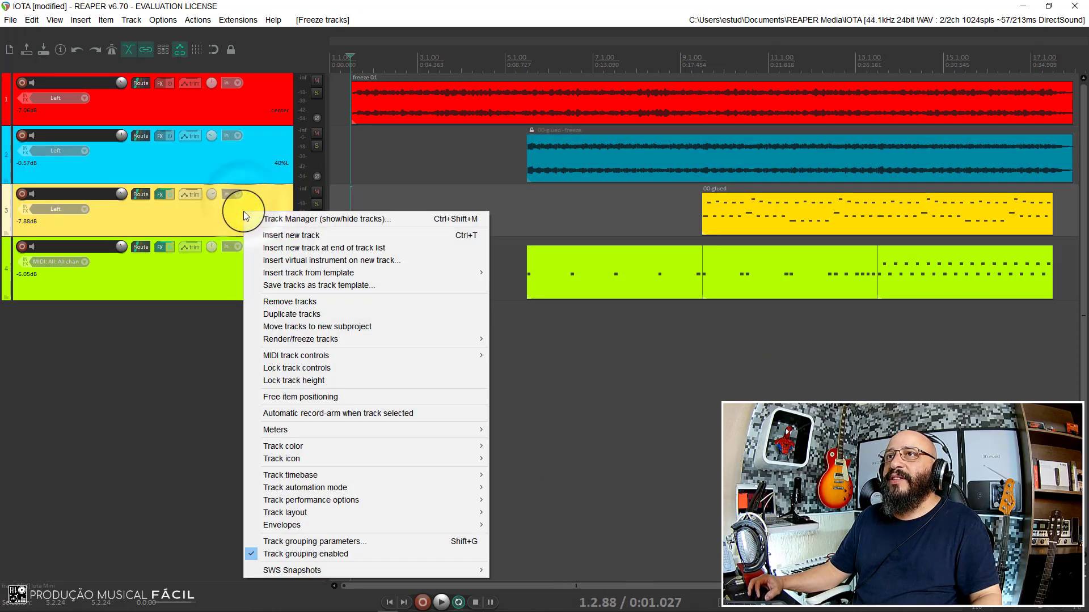
{"action": "mouse_move", "coordinate": [278, 339]}
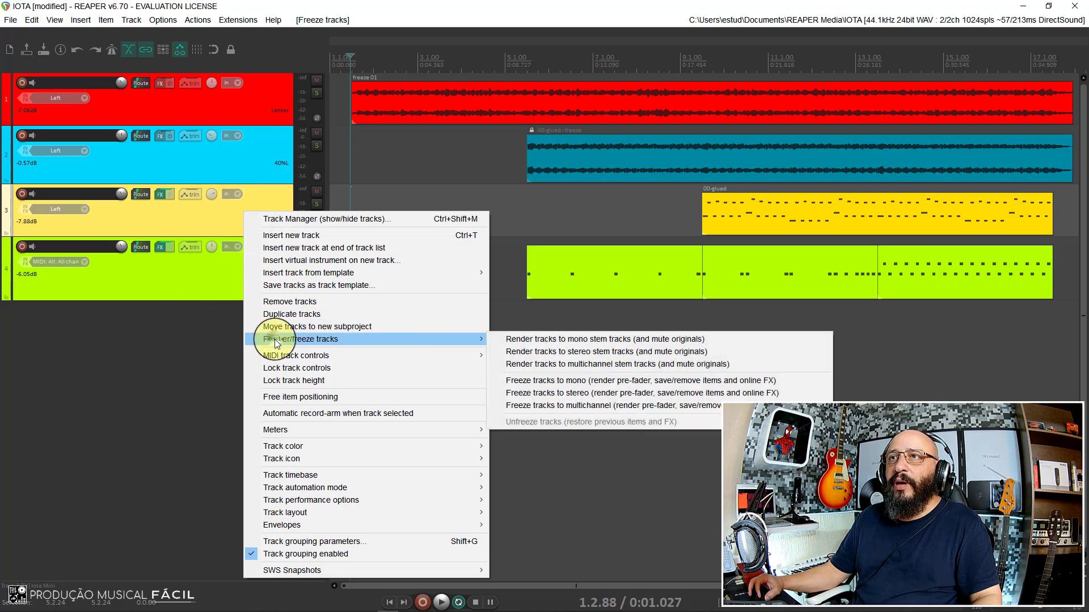
{"action": "left_click", "coordinate": [589, 396]}
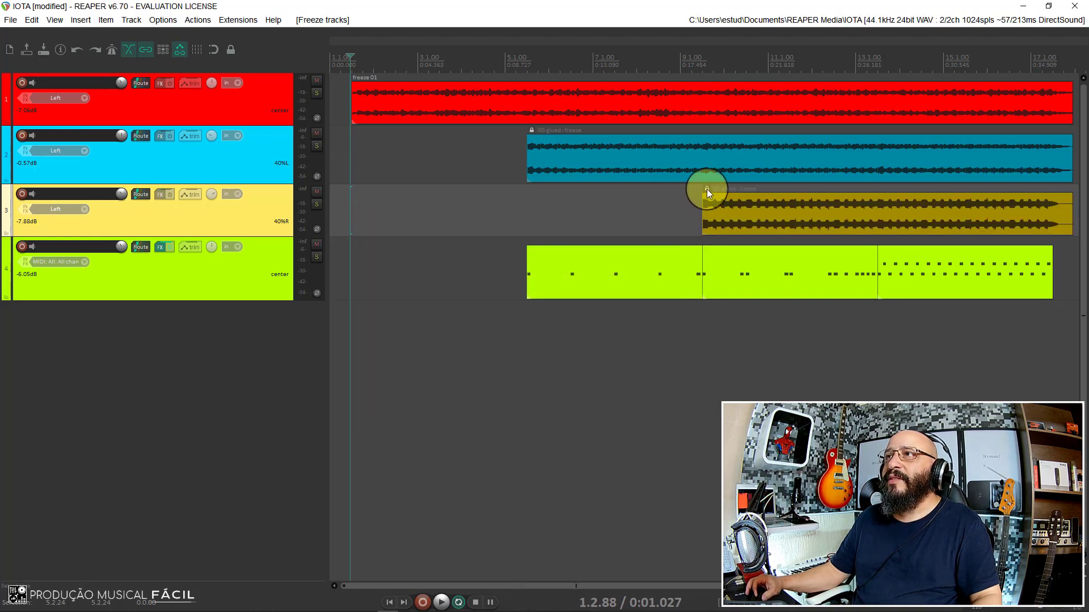
- Try to select the locked frozen item on track 2, including by sweeping a time selection across its beginning
{"action": "left_click", "coordinate": [611, 145]}
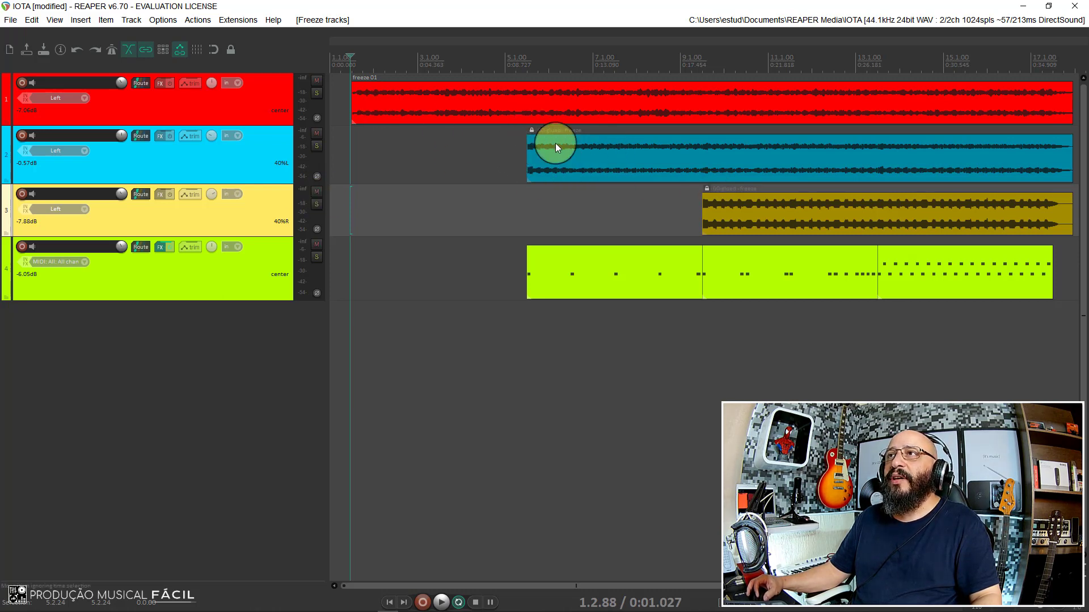
{"action": "left_click", "coordinate": [609, 152]}
{"action": "left_click", "coordinate": [635, 159]}
{"action": "left_click", "coordinate": [520, 160]}
{"action": "left_click_drag", "start_coordinate": [481, 160], "coordinate": [641, 169]}
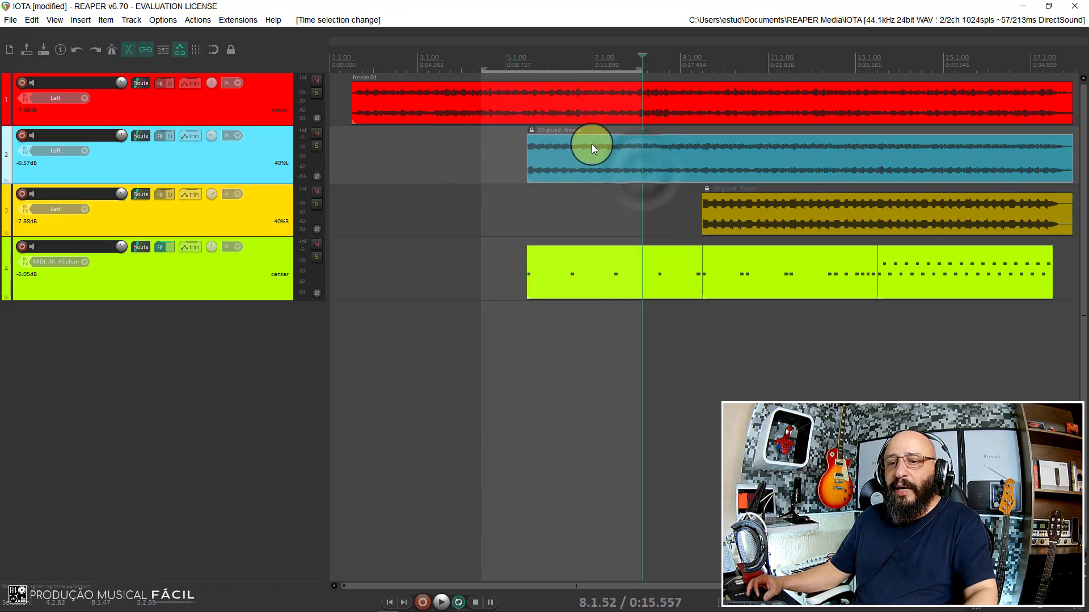
{"action": "left_click", "coordinate": [675, 142]}
- View the media item properties of the frozen item on track 2 and close them without changes
{"action": "left_click", "coordinate": [580, 161]}
{"action": "double_click", "coordinate": [581, 161]}
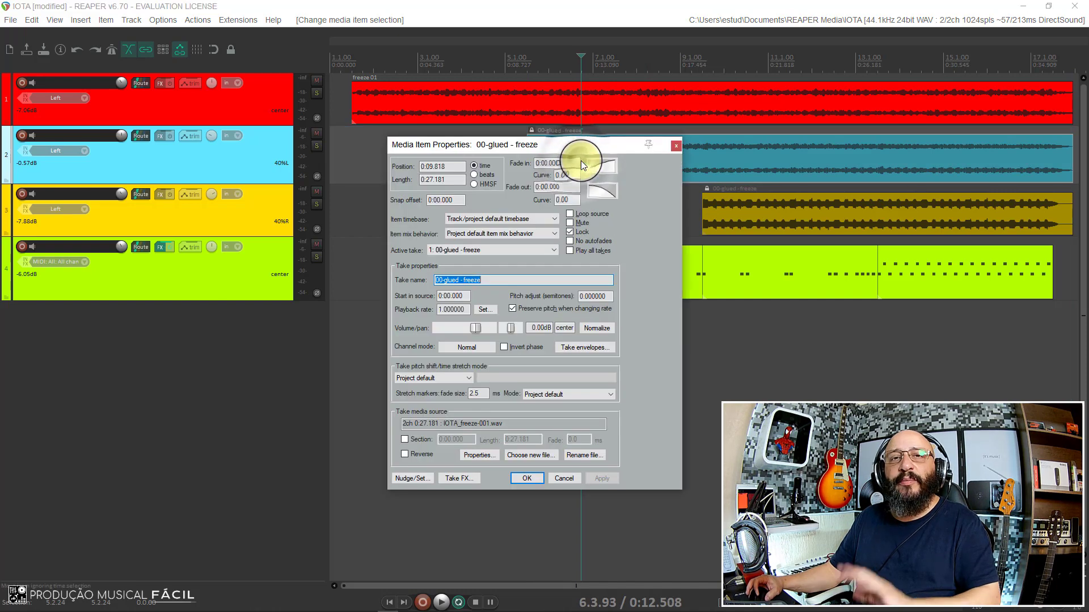
{"action": "left_click", "coordinate": [676, 145]}
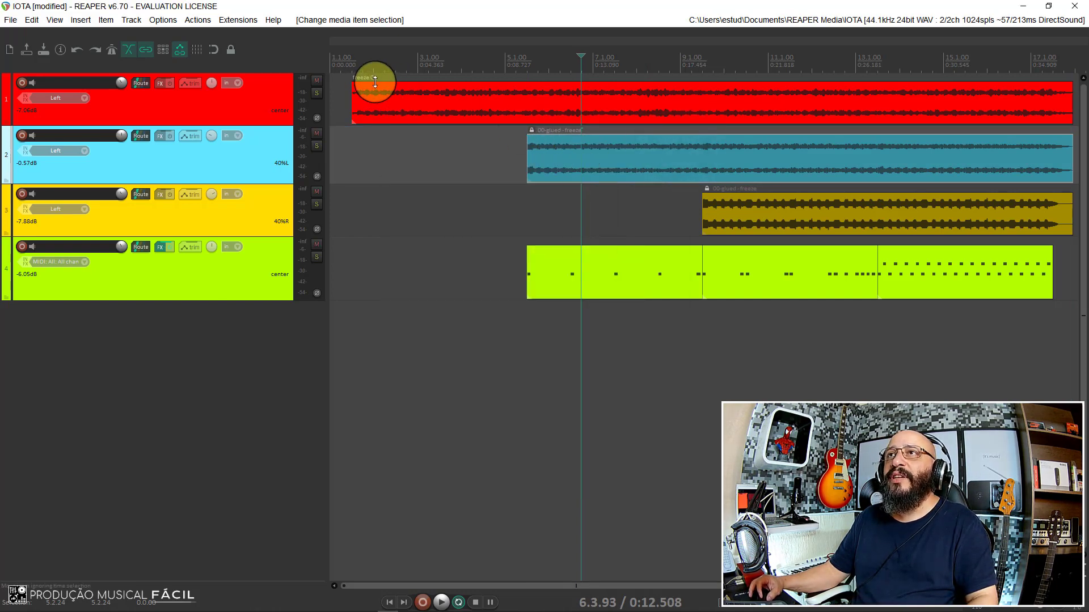
- Select the unlocked frozen item on track 1, and check whether frozen track 2 still has any FX
{"action": "mouse_move", "coordinate": [362, 99]}
{"action": "left_mouse_down"}
{"action": "mouse_move", "coordinate": [399, 104]}
{"action": "mouse_move", "coordinate": [370, 105]}
{"action": "left_mouse_up"}
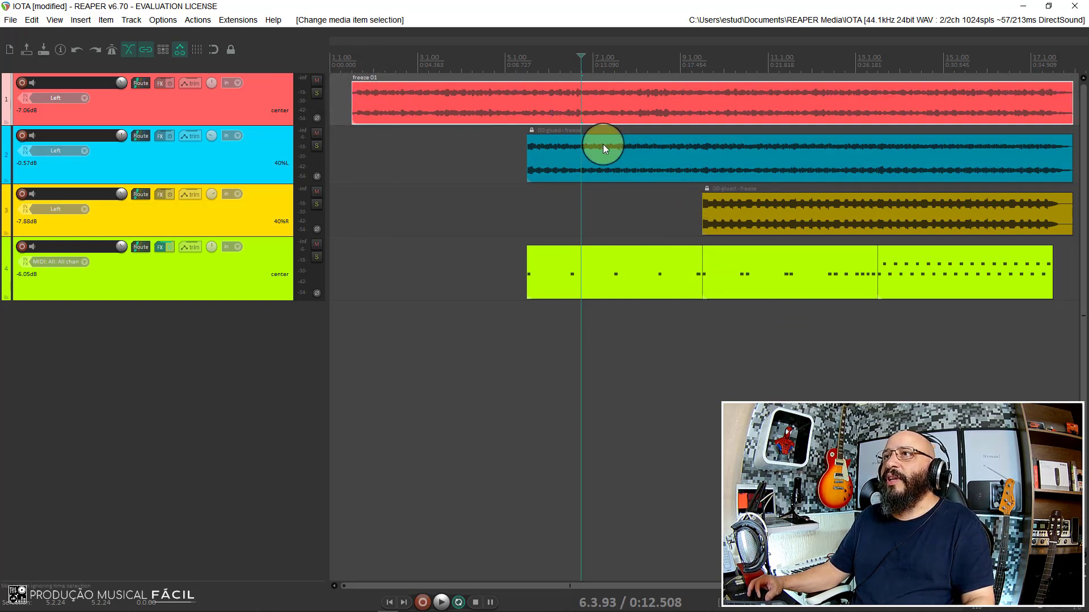
{"action": "left_click", "coordinate": [160, 136]}
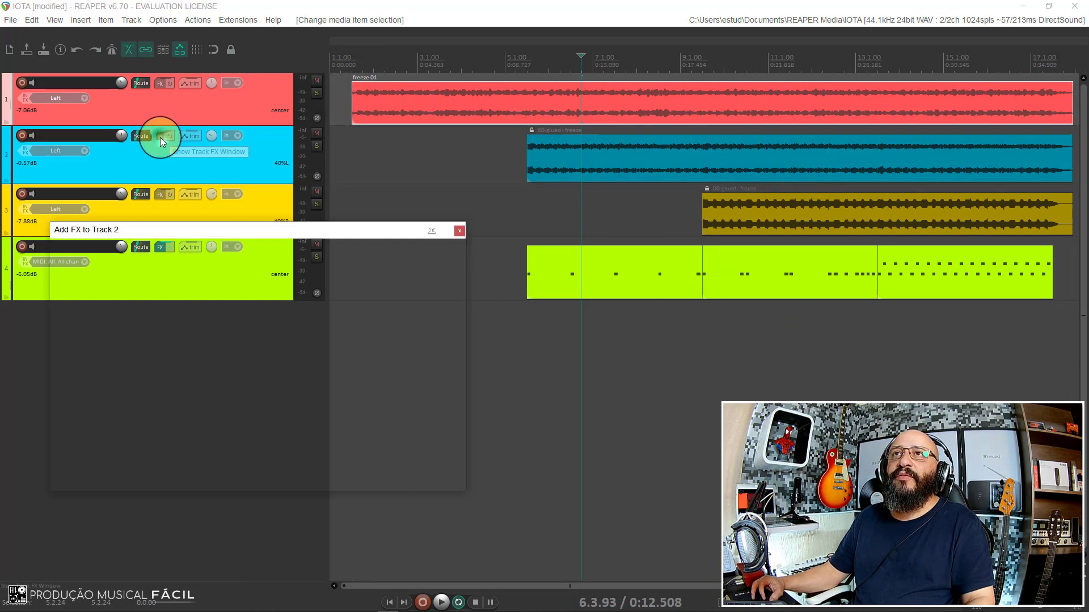
{"action": "left_click", "coordinate": [459, 233]}
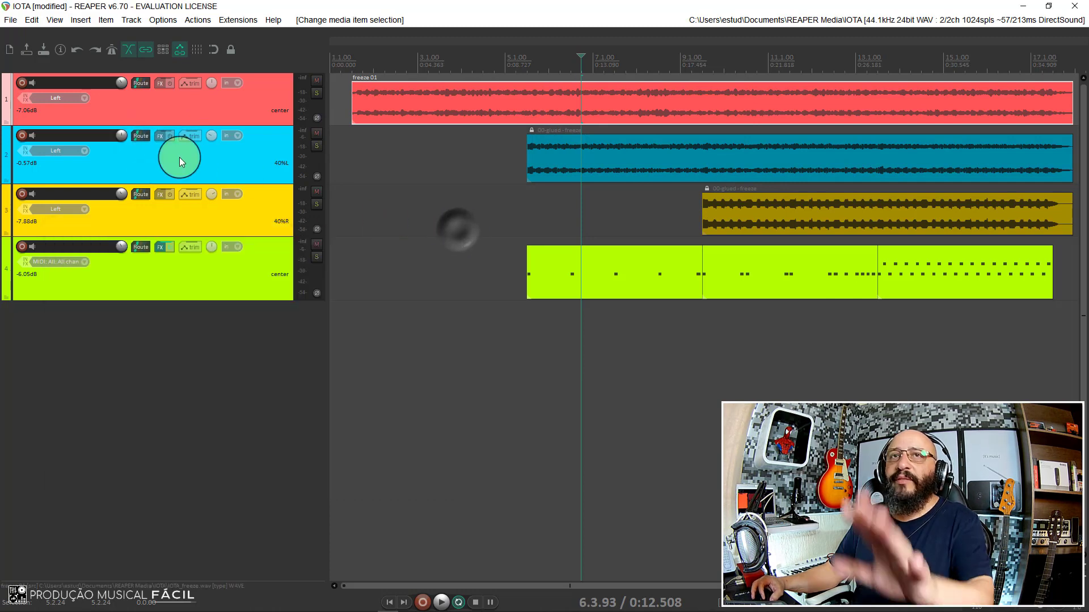
- Freeze track 4 to stereo, saving and removing its items and online FX
{"action": "left_click", "coordinate": [266, 270]}
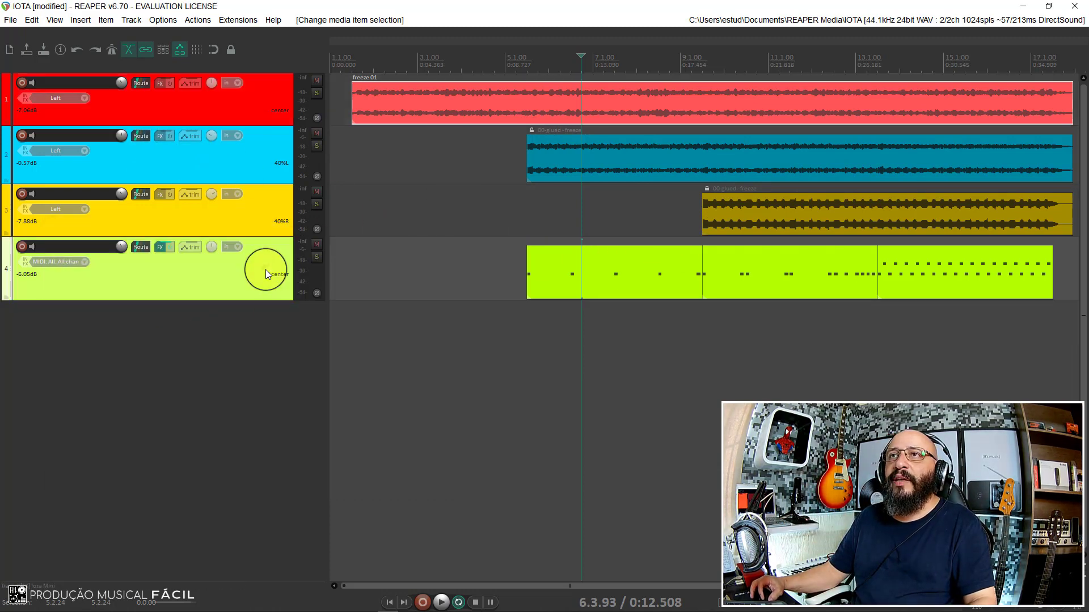
{"action": "right_click", "coordinate": [259, 271]}
{"action": "mouse_move", "coordinate": [341, 375]}
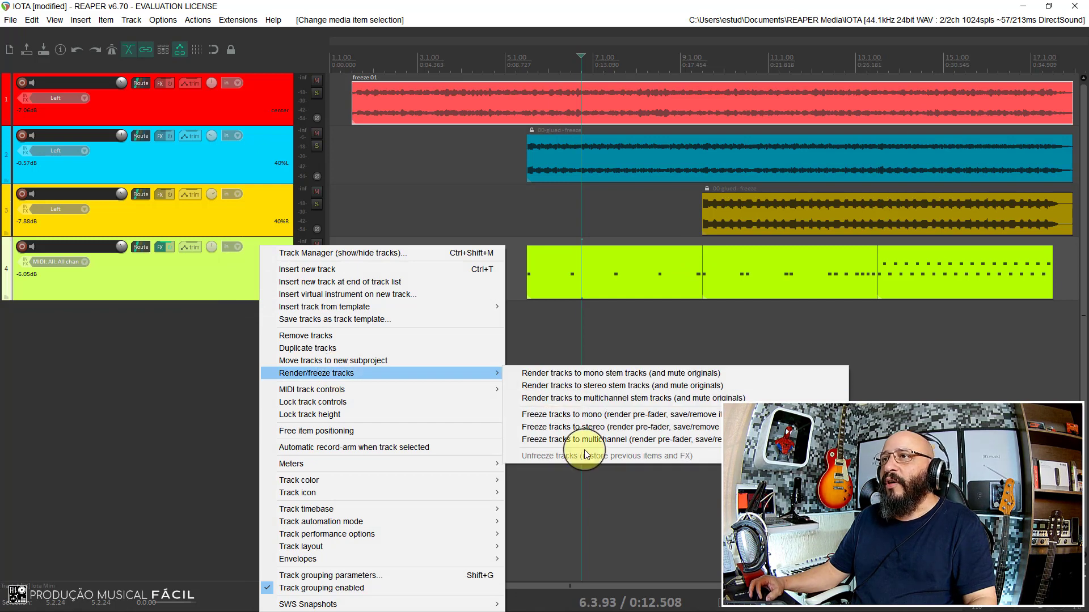
{"action": "left_click", "coordinate": [596, 430]}
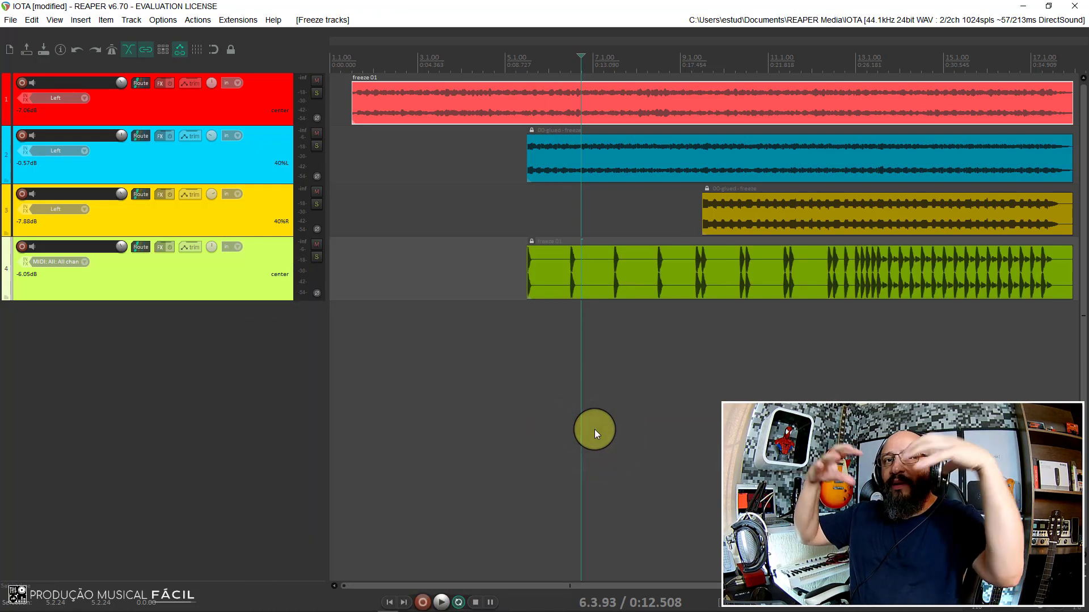
- Play the four frozen tracks from just before measure 9.2 to hear them together, and stop playback
{"action": "left_click", "coordinate": [692, 335]}
{"action": "key", "text": "space"}
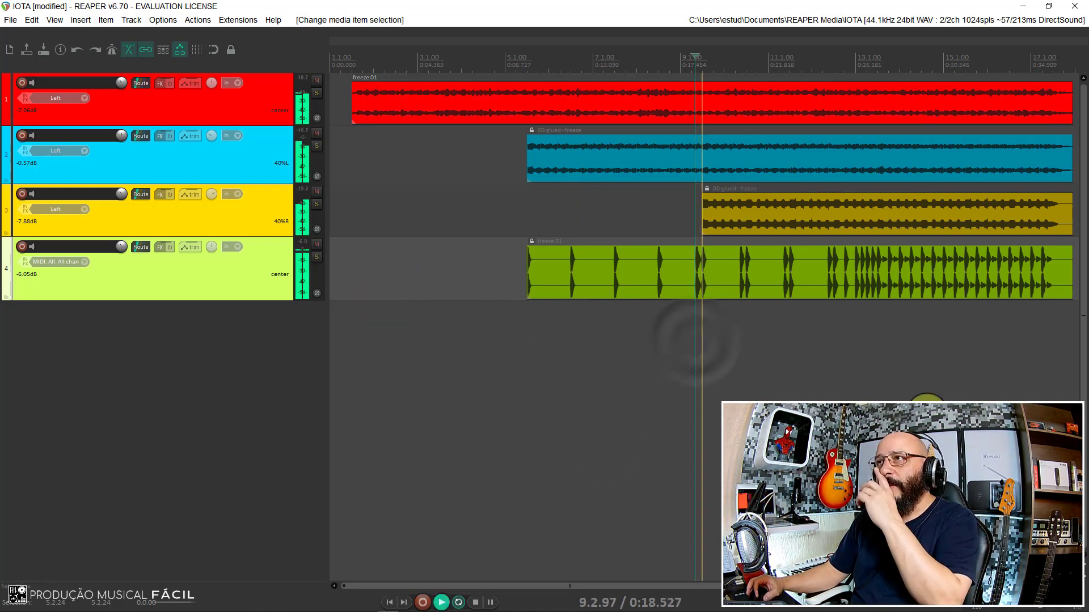
{"action": "scroll", "coordinate": [606, 440], "scroll_direction": "down", "scroll_amount": 2}
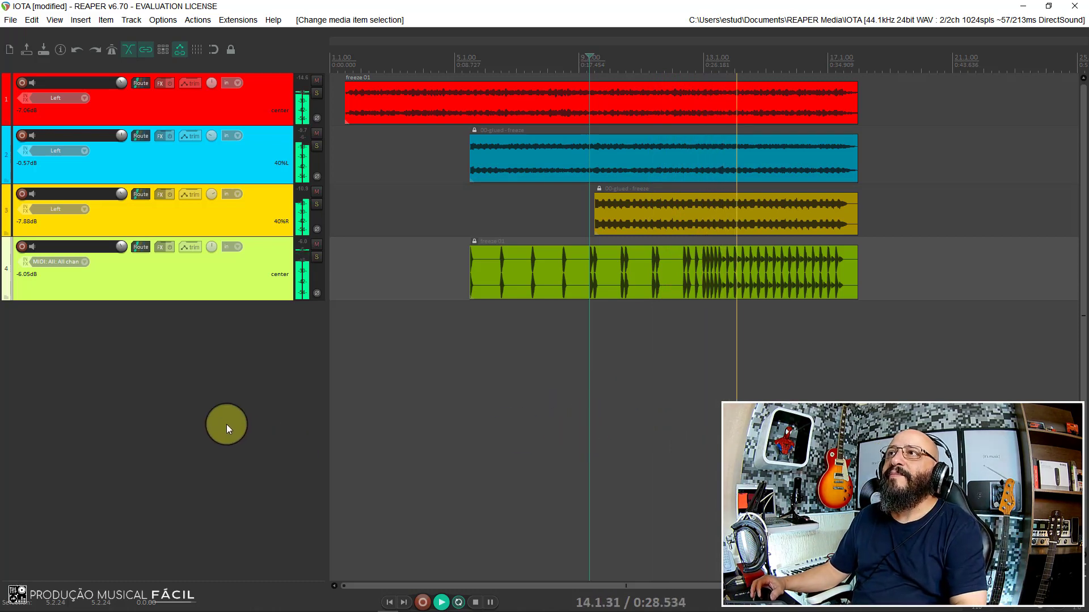
{"action": "key", "text": "space"}
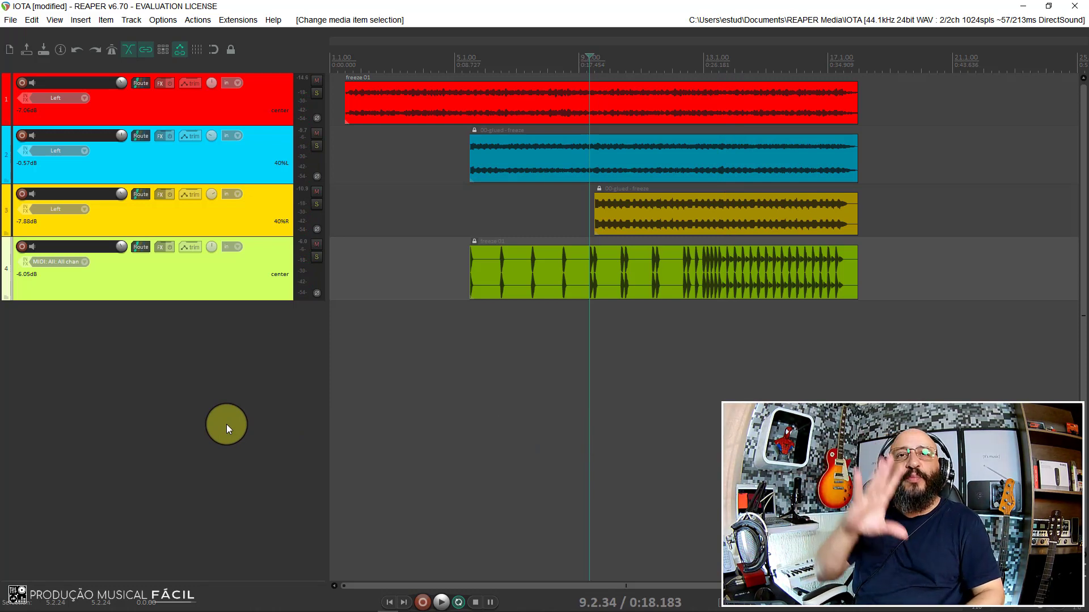
- Add the ReaEQ (Cockos) plug-in to the FX chain of track 1
{"action": "left_click", "coordinate": [156, 85]}
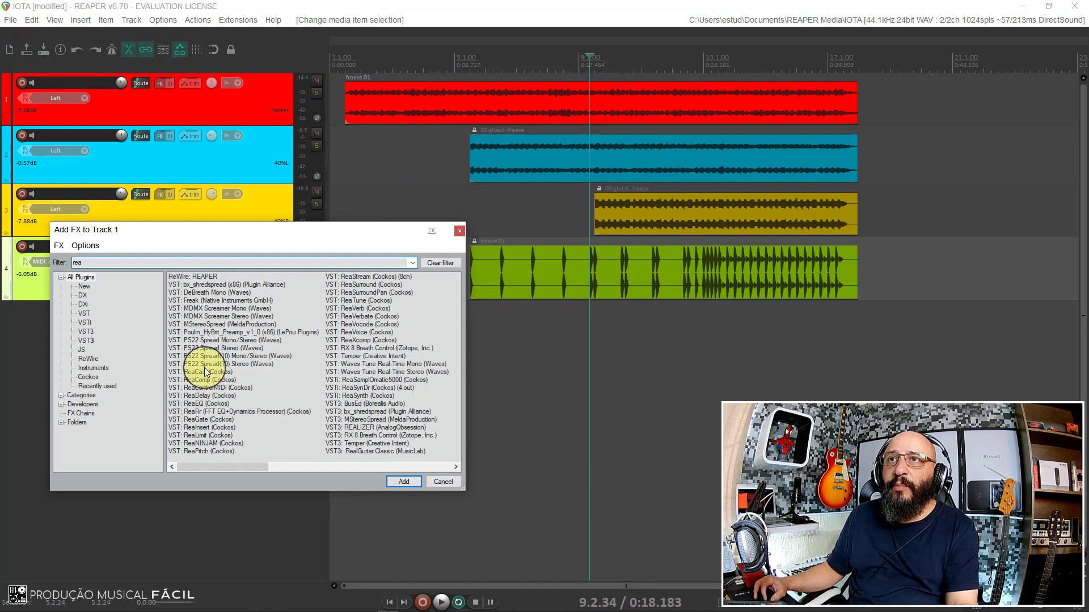
{"action": "double_click", "coordinate": [202, 405]}
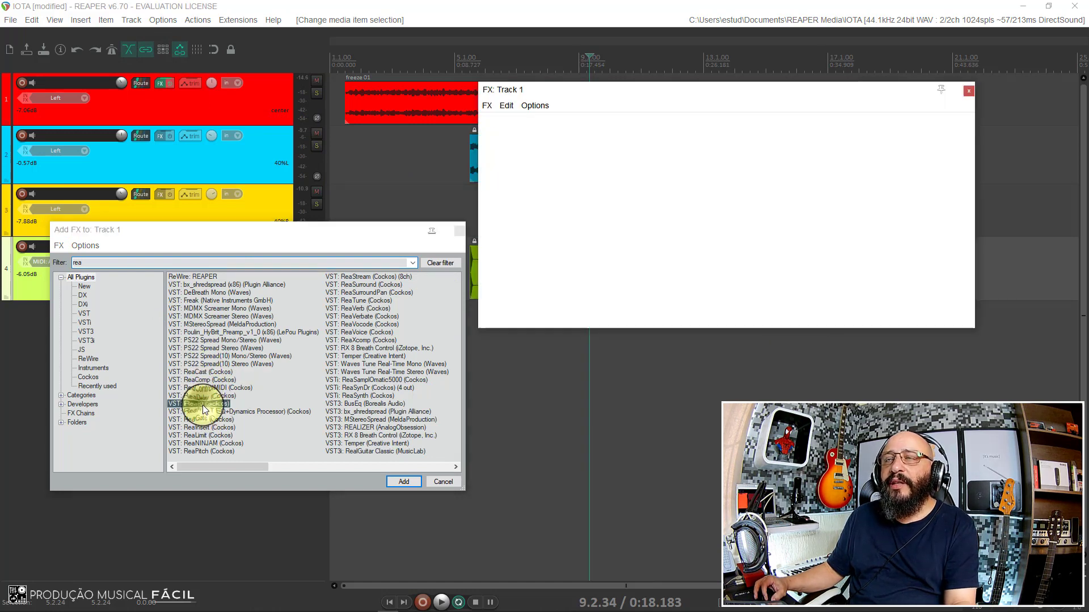
{"action": "left_click", "coordinate": [939, 136]}
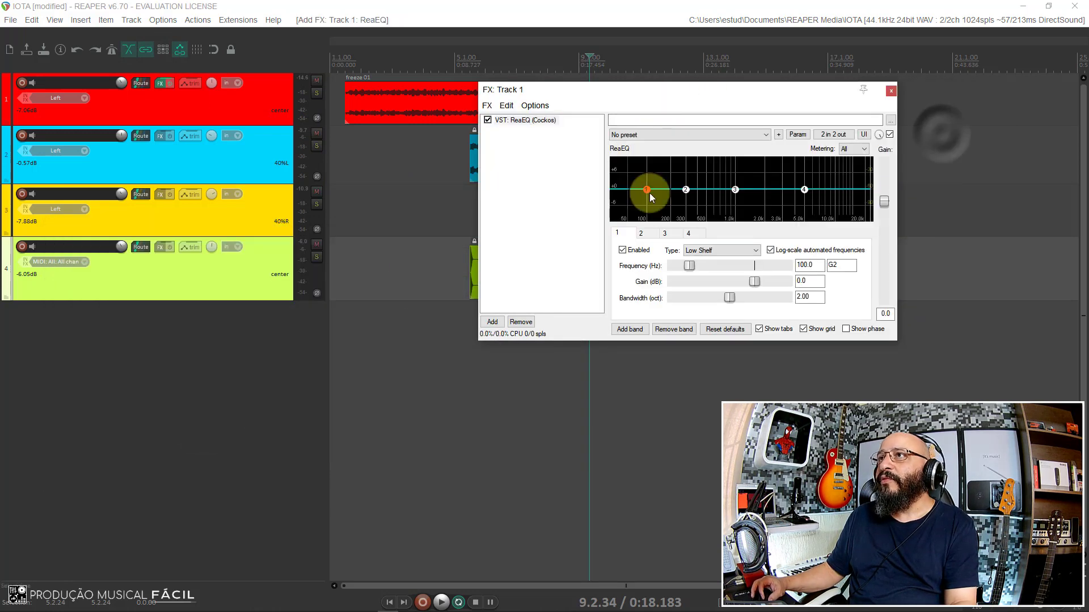
- Set ReaEQ's low shelf to about 69.5 Hz and -2.3 dB and its high shelf to about 5843 Hz, and close the FX chain
{"action": "left_click_drag", "start_coordinate": [641, 190], "coordinate": [637, 198]}
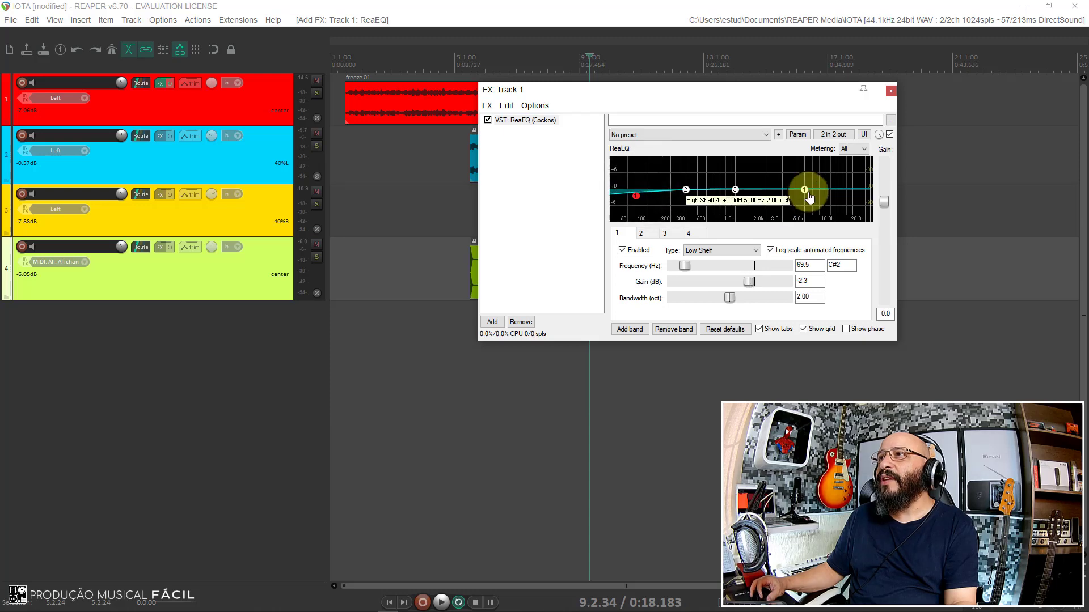
{"action": "left_click_drag", "start_coordinate": [804, 190], "coordinate": [811, 189]}
{"action": "left_click_drag", "start_coordinate": [566, 100], "coordinate": [503, 165]}
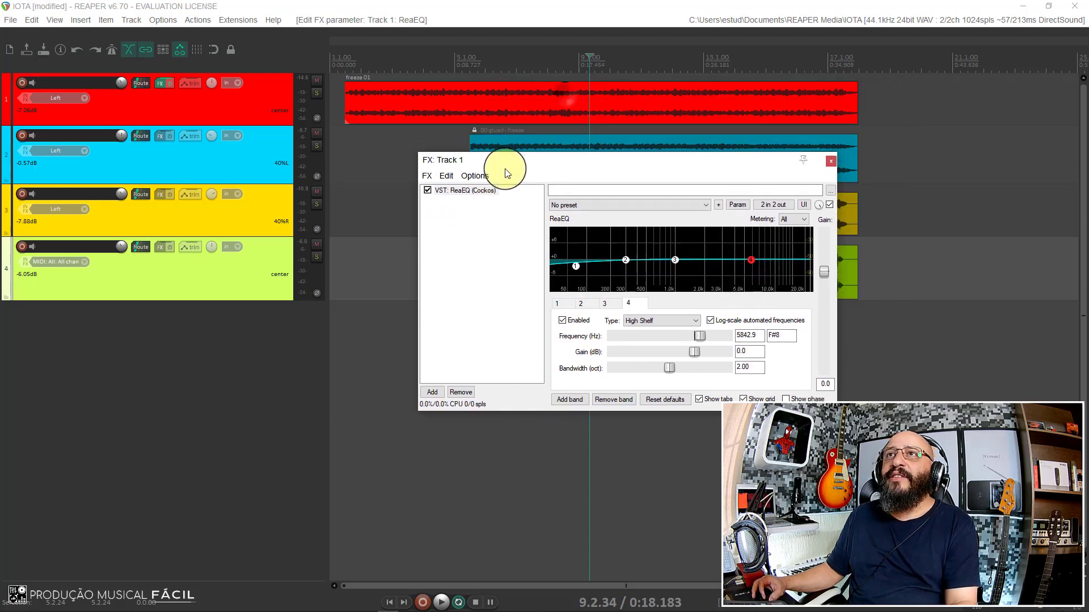
{"action": "left_click", "coordinate": [834, 166]}
- Freeze track 1 to stereo again with its ReaEQ, and place the edit cursor just before its item
{"action": "right_click", "coordinate": [276, 97]}
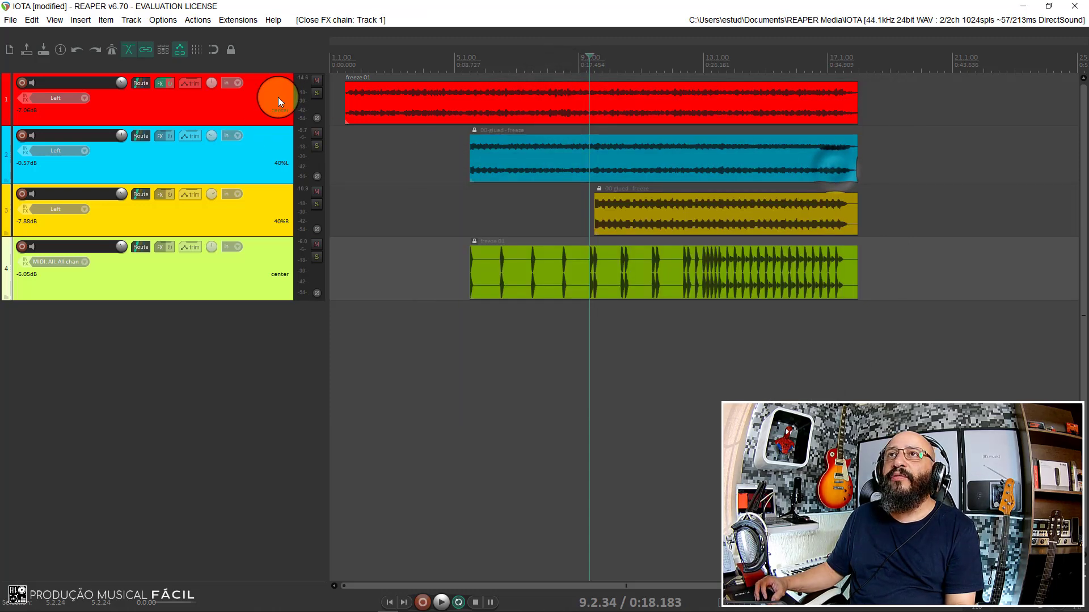
{"action": "mouse_move", "coordinate": [346, 225]}
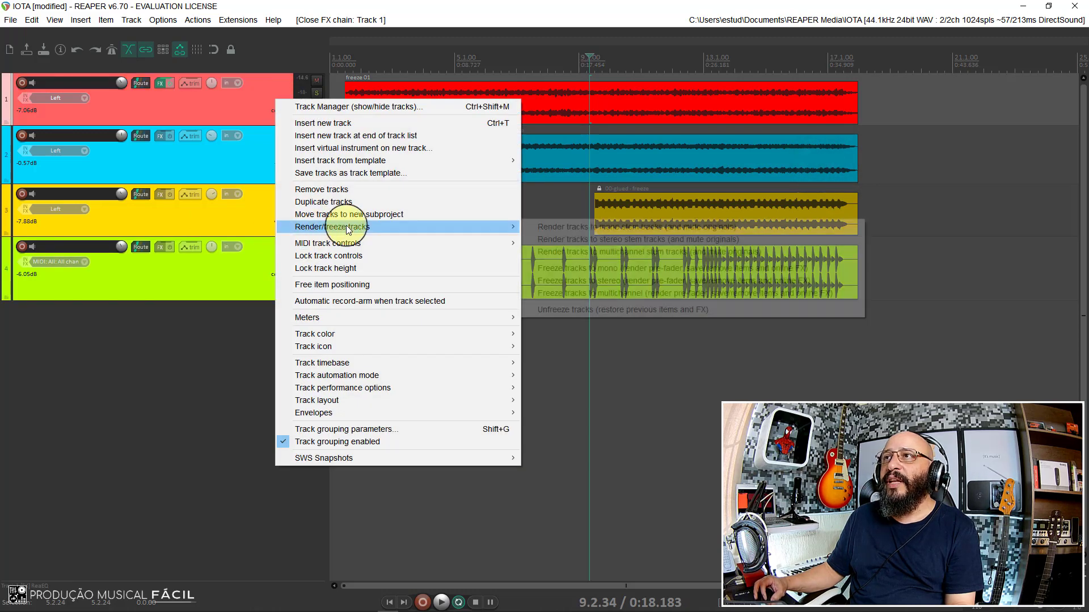
{"action": "left_click", "coordinate": [590, 280]}
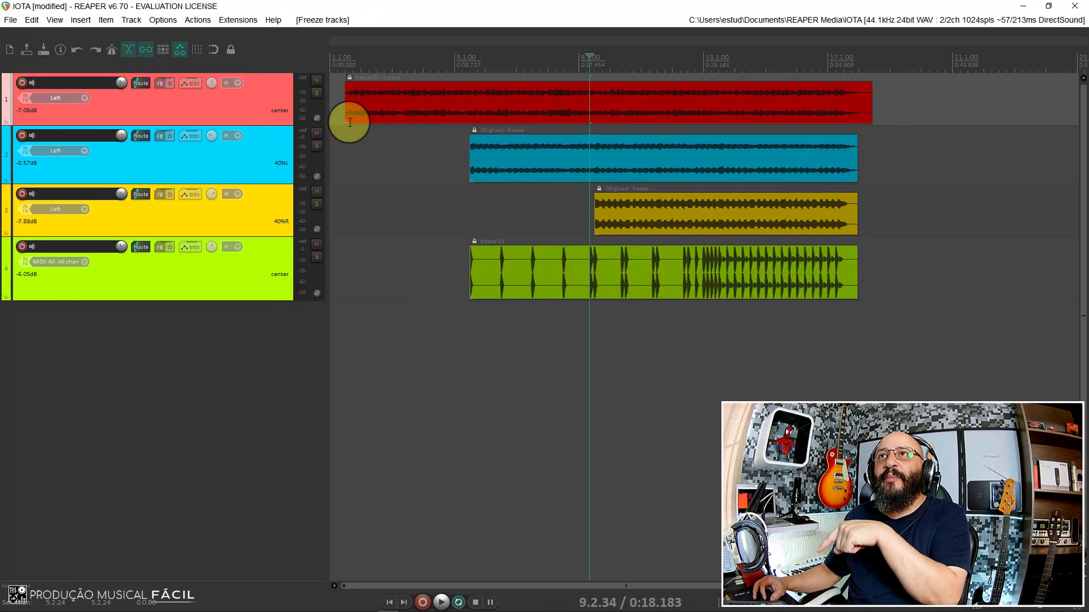
{"action": "left_click", "coordinate": [341, 80]}
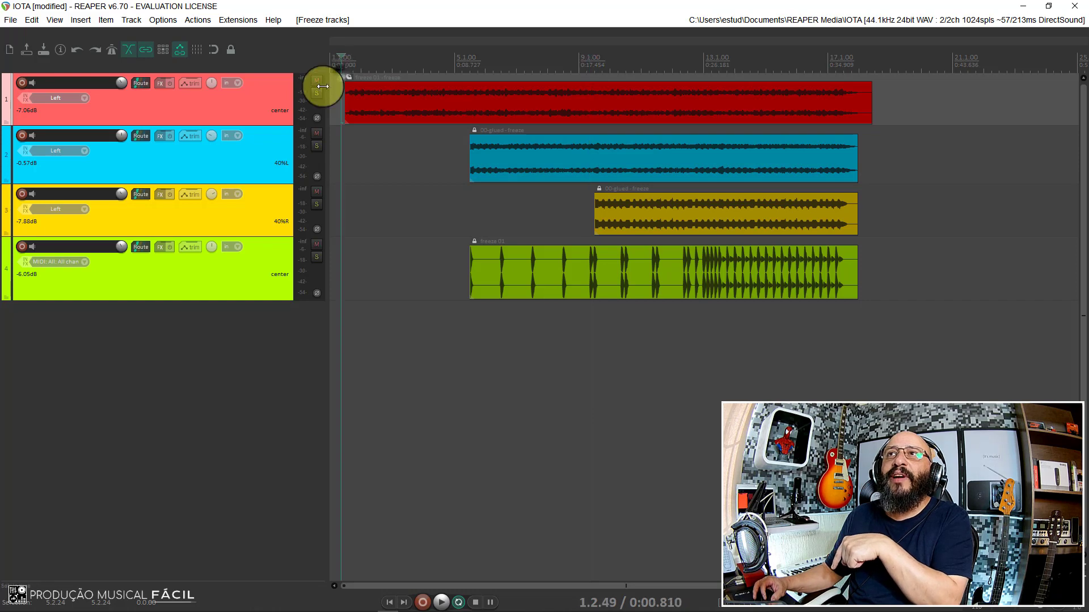
- Check the FX chain of the refrozen track 1 and close it without adding a plug-in
{"action": "left_click", "coordinate": [161, 84]}
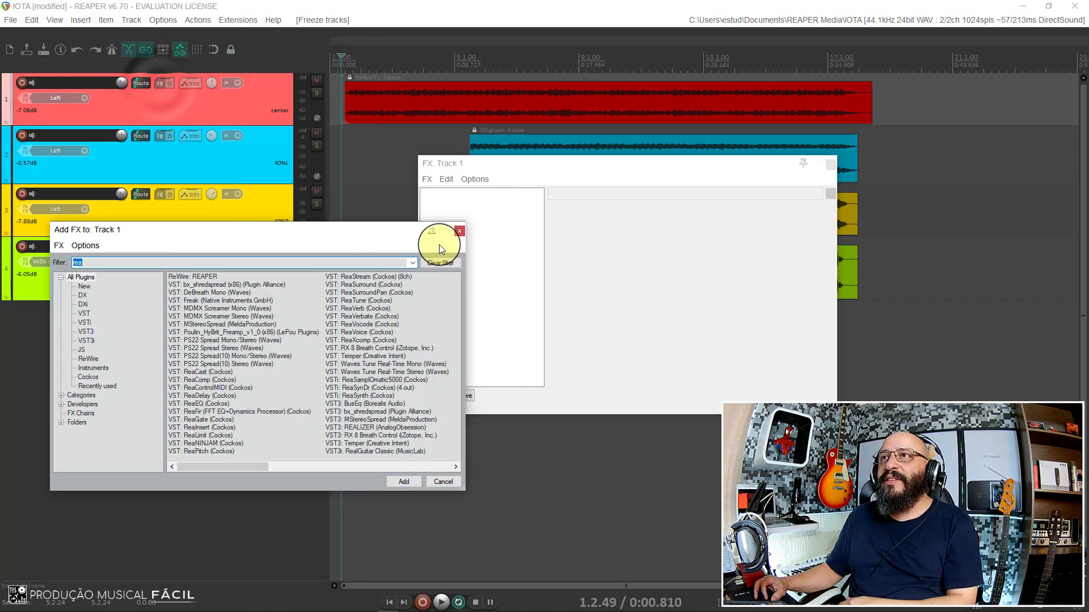
{"action": "left_click", "coordinate": [699, 333]}
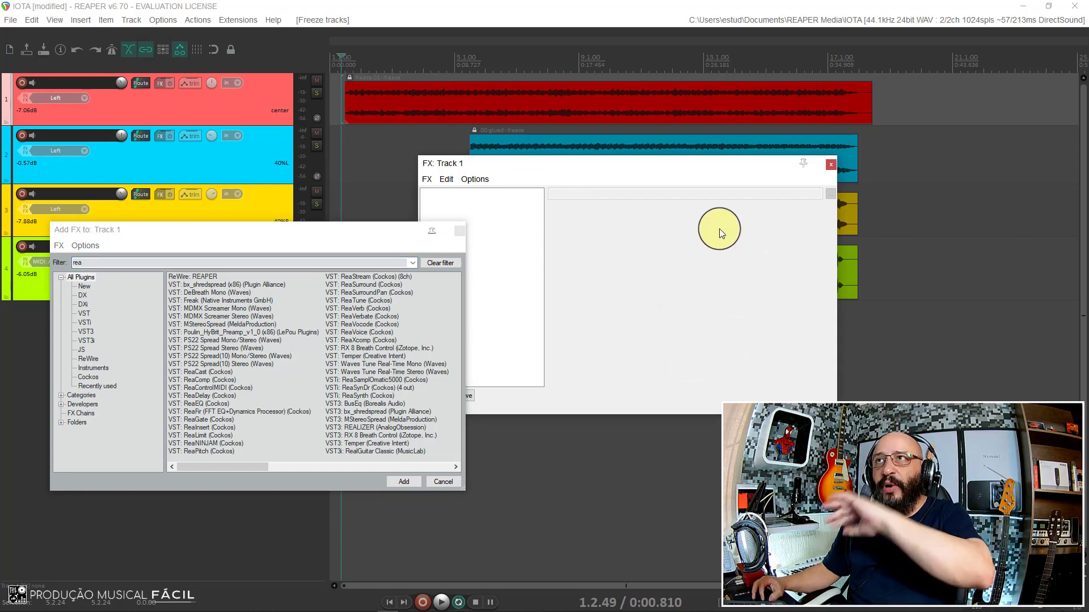
{"action": "left_click", "coordinate": [460, 232]}
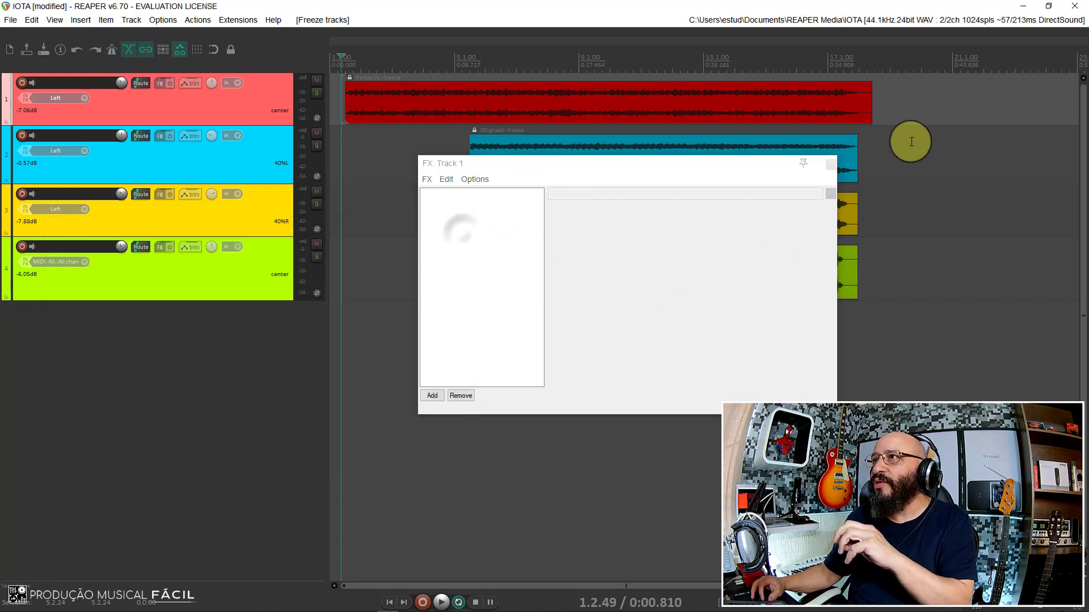
{"action": "left_click", "coordinate": [831, 166]}
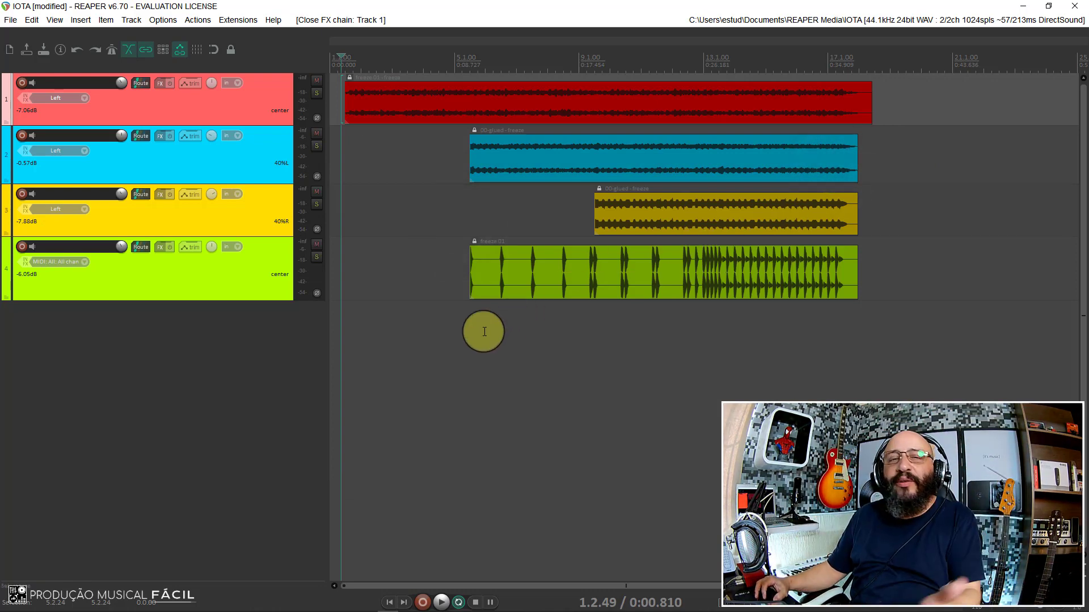
- Unfreeze track 1 by one level, restoring its previous item and FX, and check ReaEQ in its FX chain
{"action": "left_click", "coordinate": [240, 107]}
{"action": "left_click", "coordinate": [196, 104]}
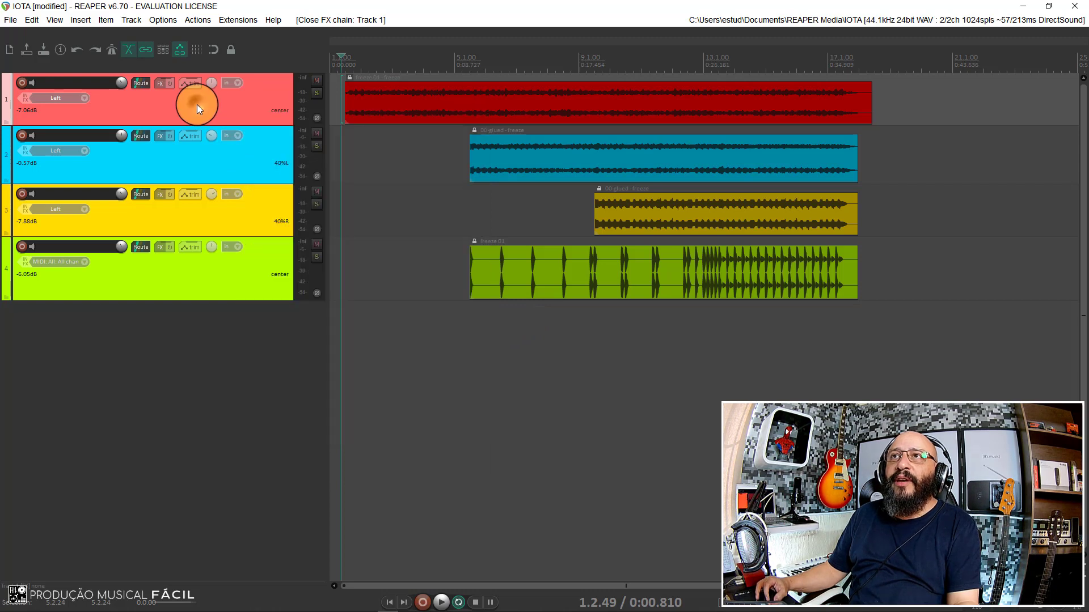
{"action": "right_click", "coordinate": [226, 111]}
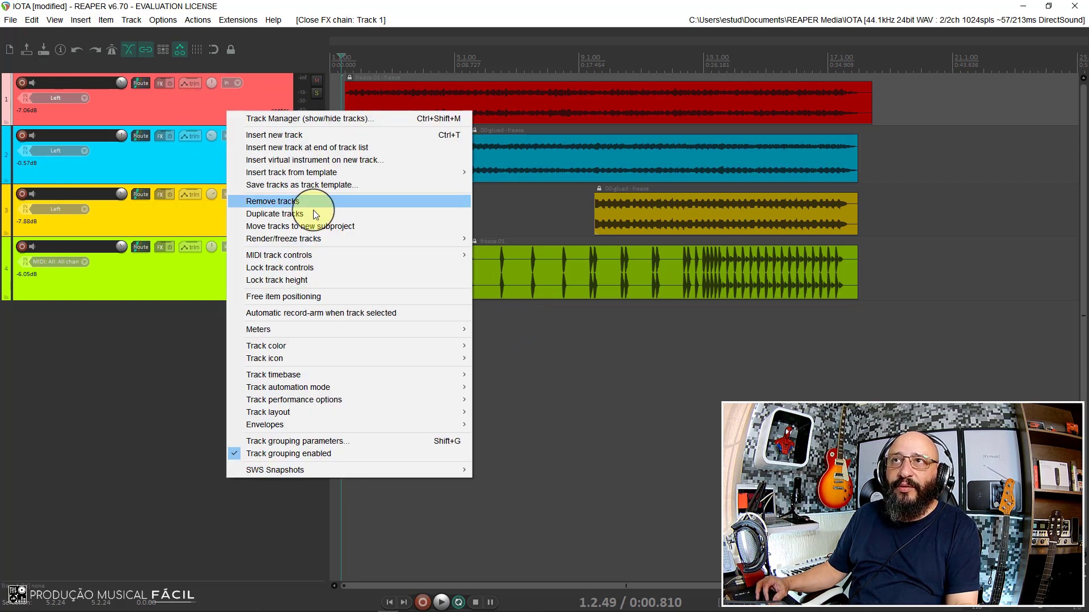
{"action": "mouse_move", "coordinate": [325, 240]}
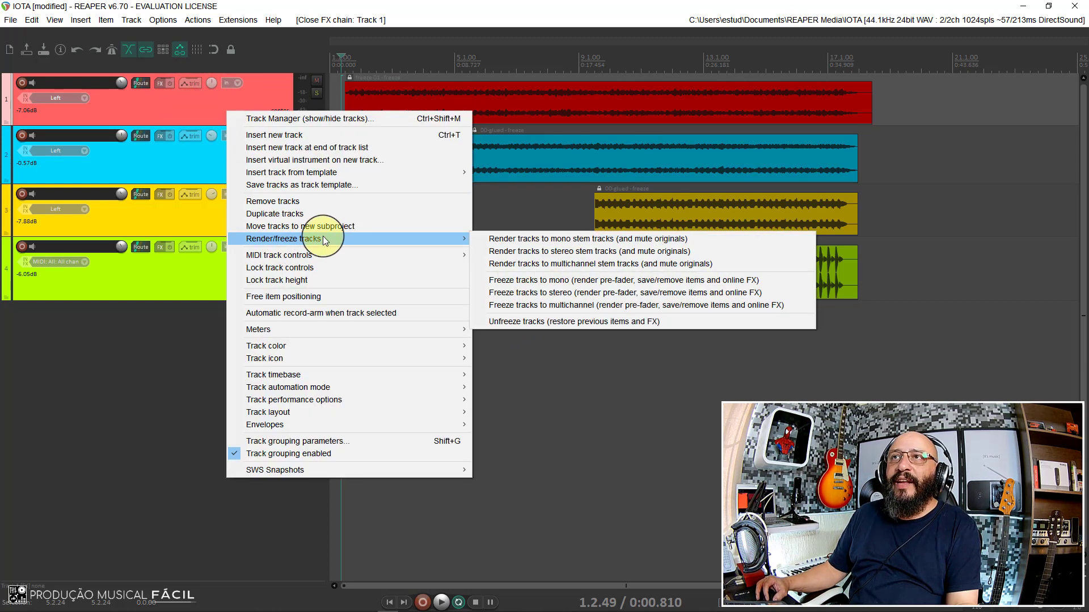
{"action": "left_click", "coordinate": [538, 321]}
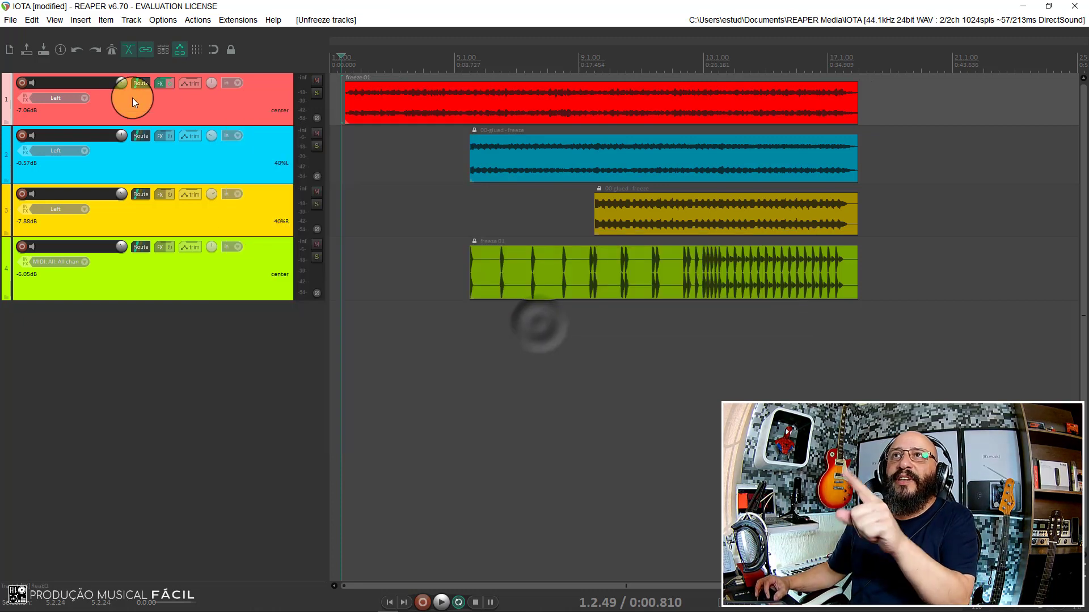
{"action": "left_click", "coordinate": [157, 84]}
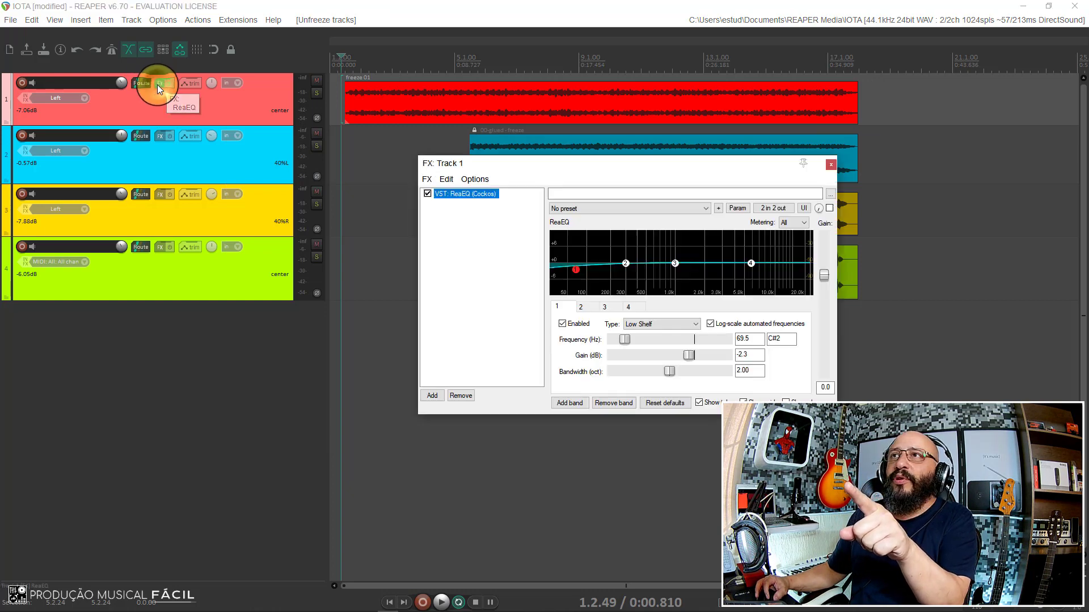
{"action": "left_click", "coordinate": [831, 164]}
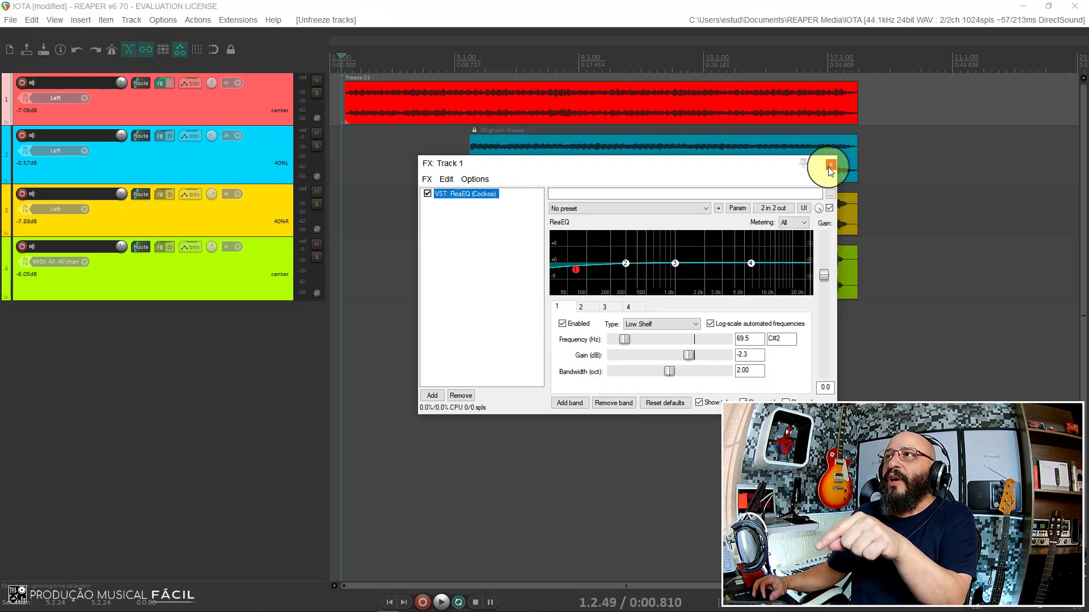
- Unfreeze track 1 once more to restore its original MIDI items, and view Iota Mini and ReaEQ in its FX chain
{"action": "right_click", "coordinate": [244, 104]}
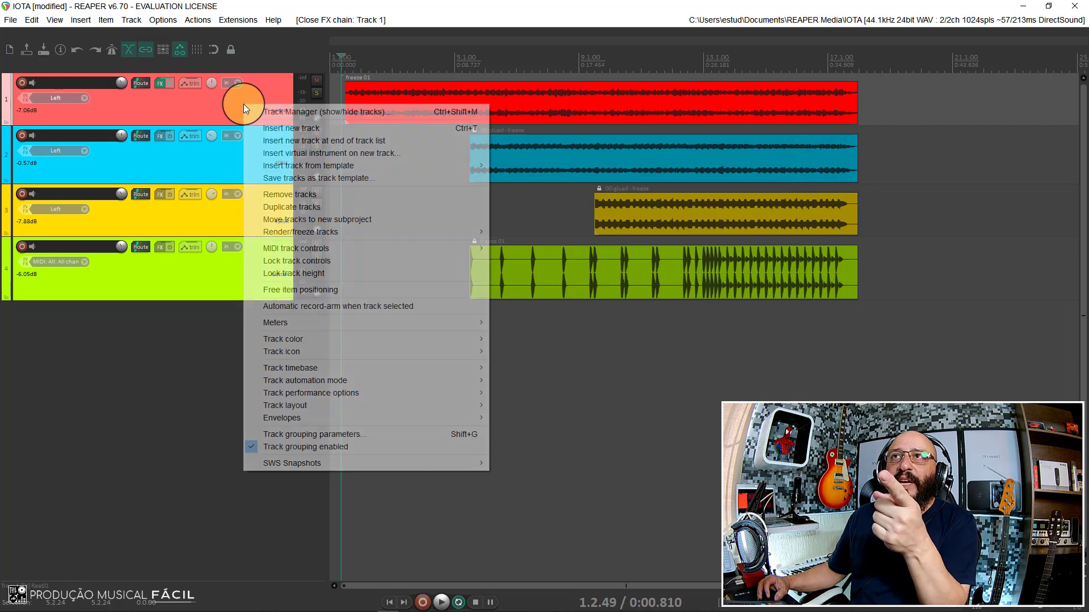
{"action": "mouse_move", "coordinate": [394, 233]}
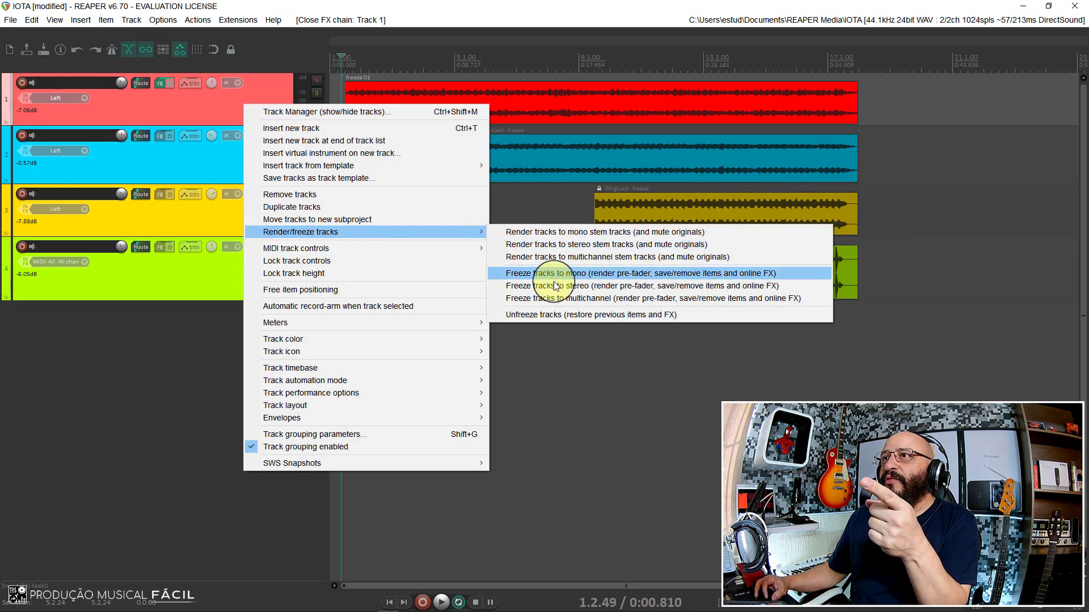
{"action": "left_click", "coordinate": [550, 313]}
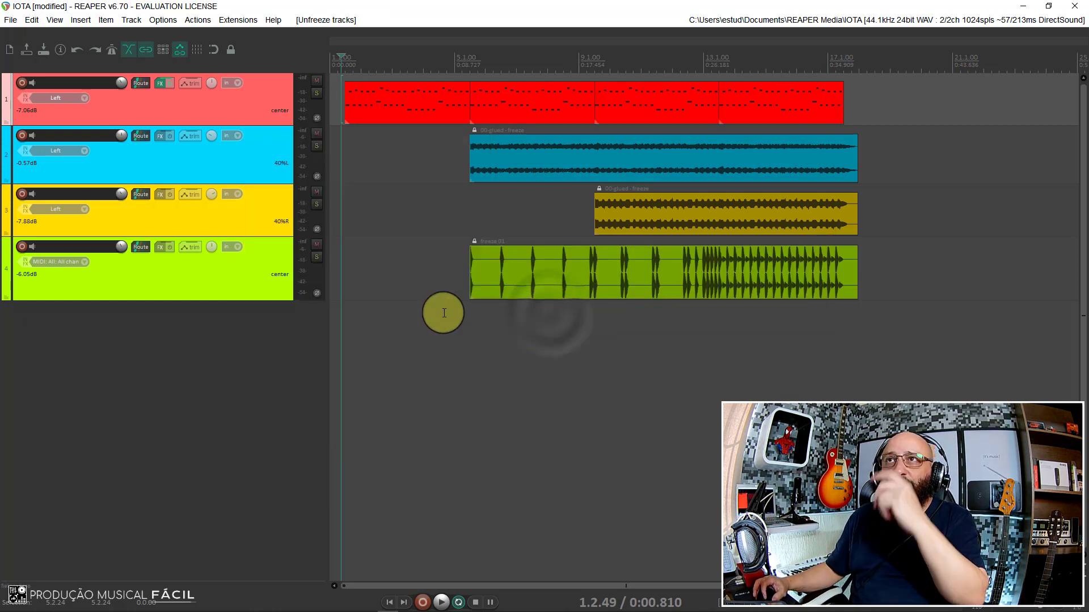
{"action": "left_click", "coordinate": [161, 84]}
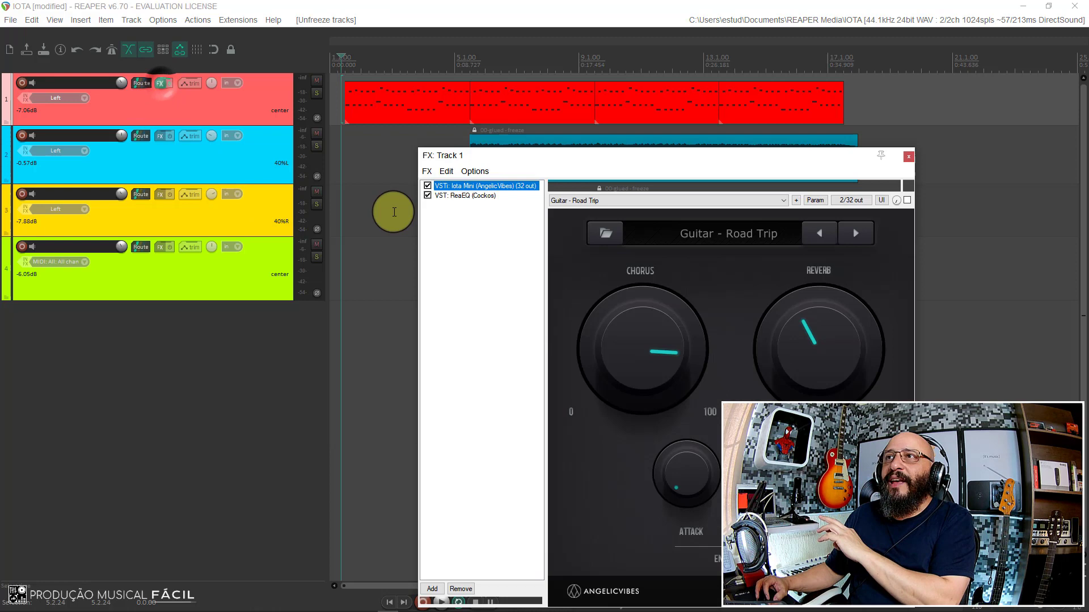
{"action": "left_click", "coordinate": [455, 197]}
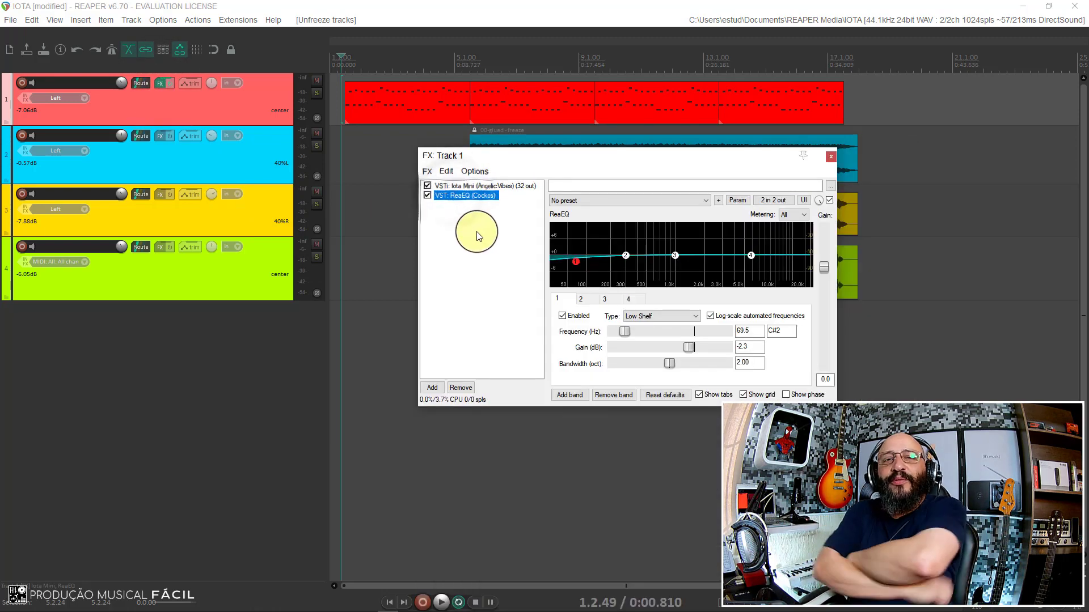